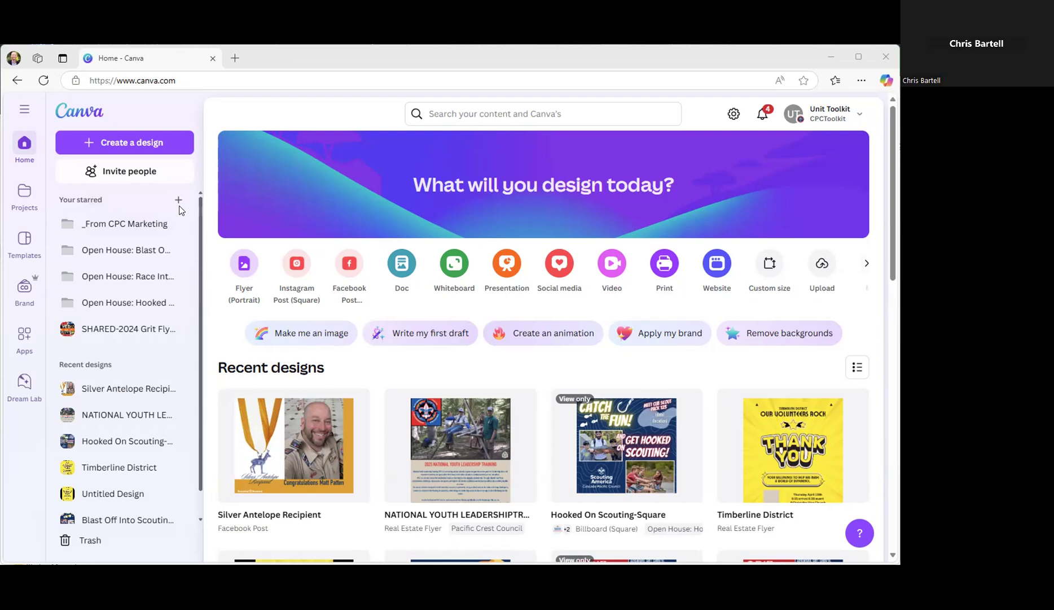
Look over the recent designs on the home page and check the account's available teams
mouse_move(664, 405)
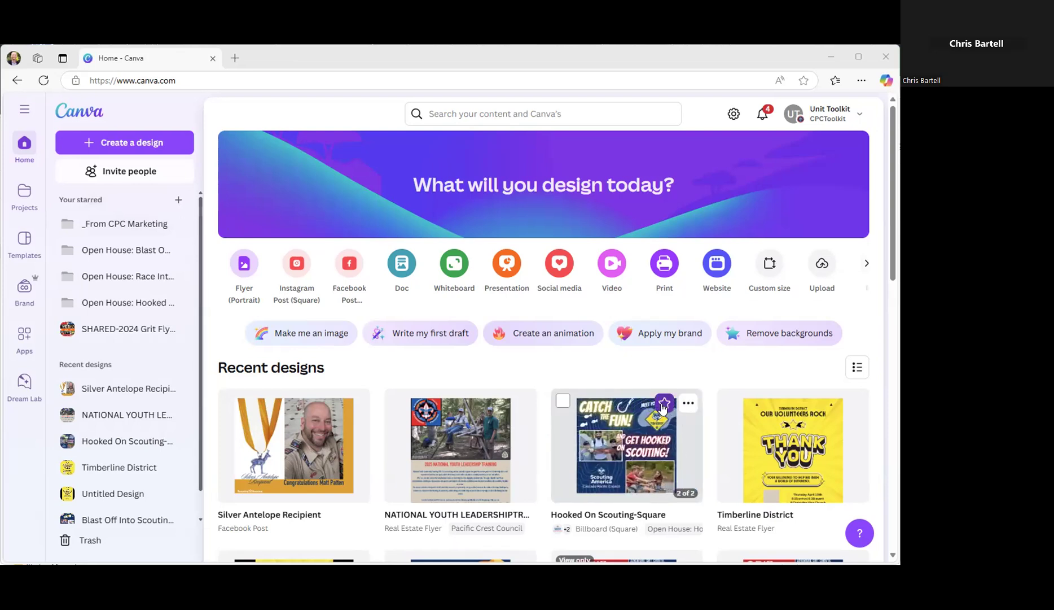
scroll(323, 386, "down", 6)
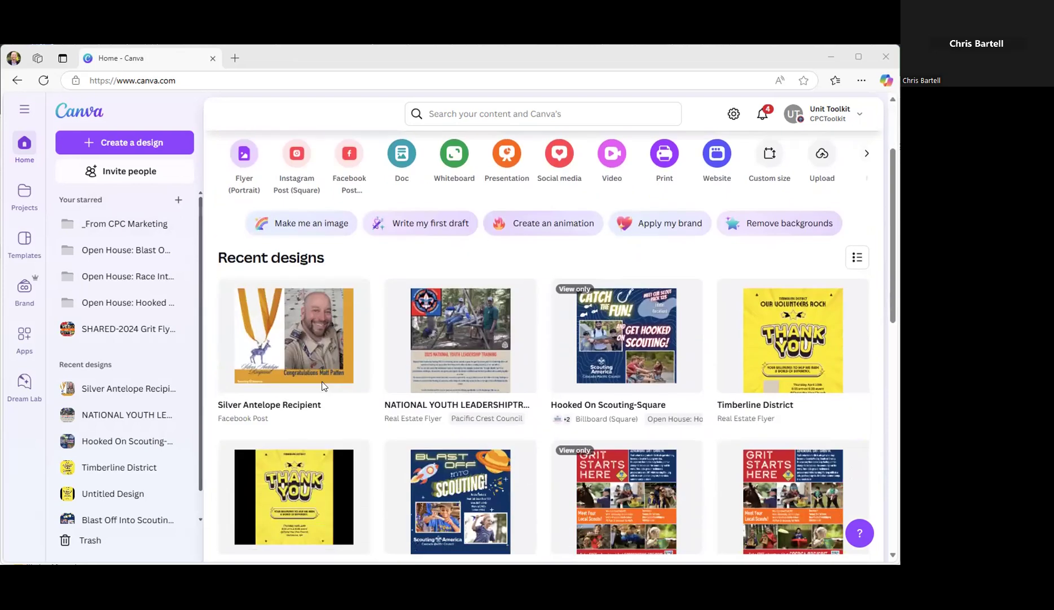
scroll(322, 386, "up", 5)
scroll(322, 387, "up", 2)
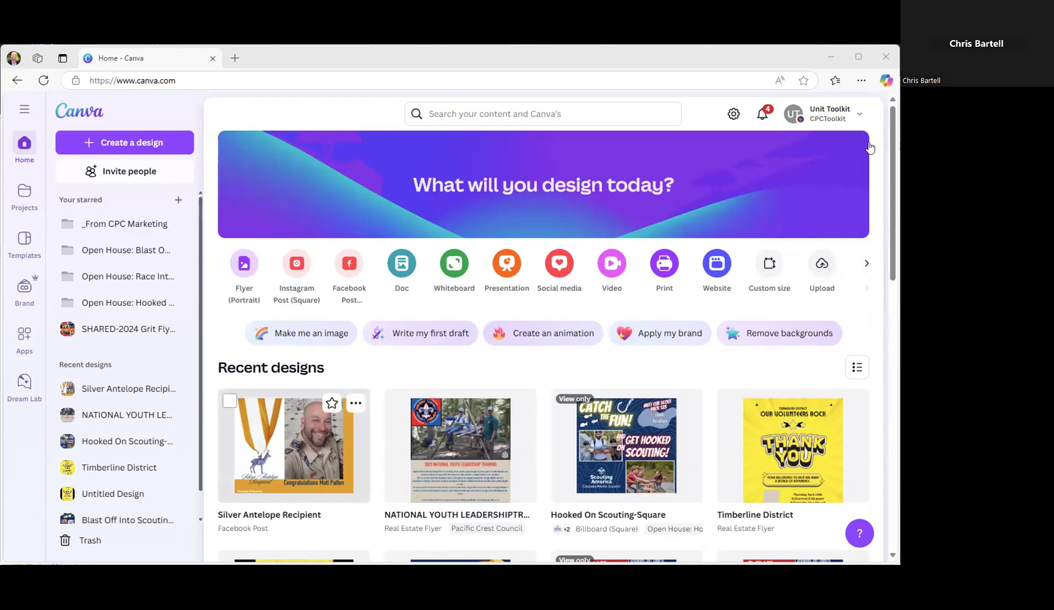
left_click(825, 120)
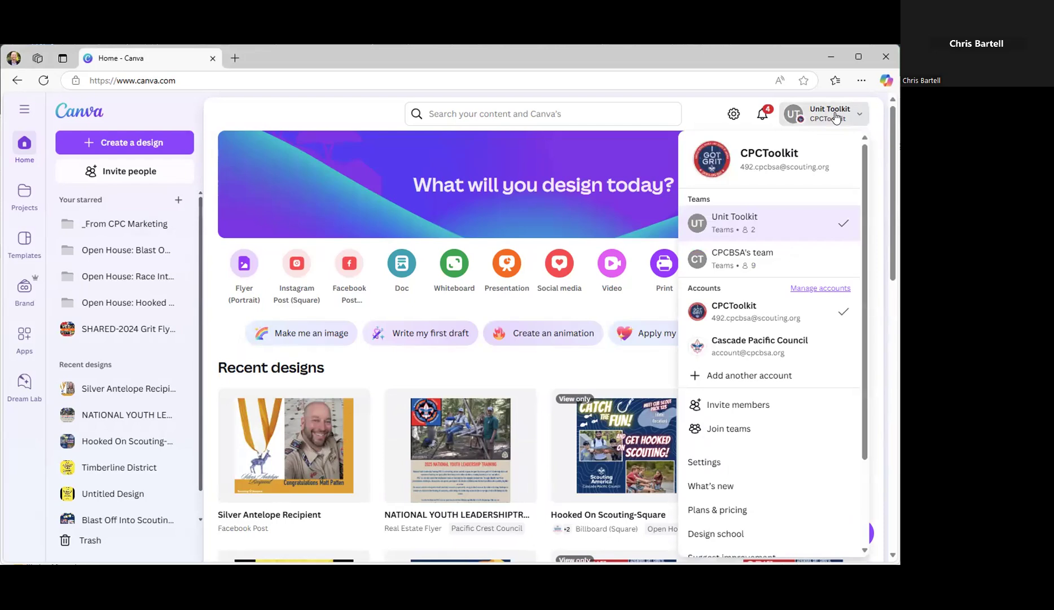
left_click(837, 118)
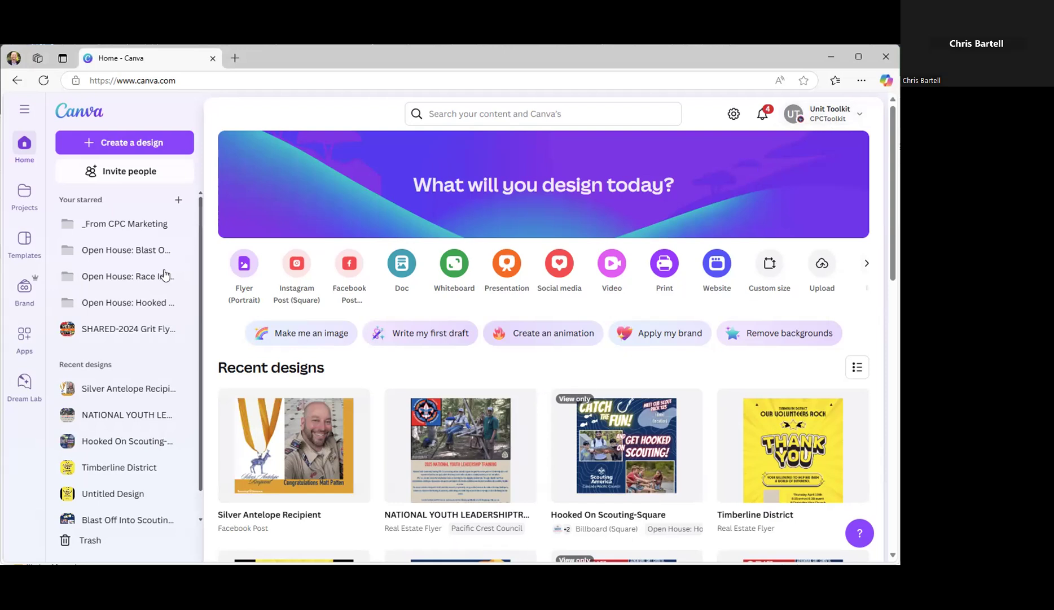
Create a new folder named "Unit Number-TEST" in Projects, without sharing it with the team
left_click(21, 197)
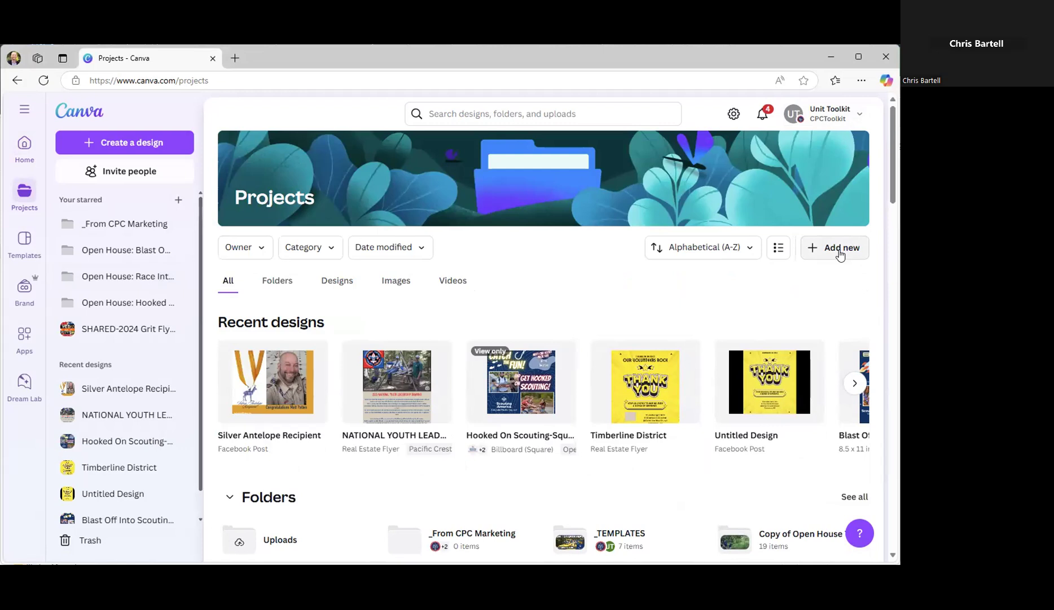
left_click(840, 254)
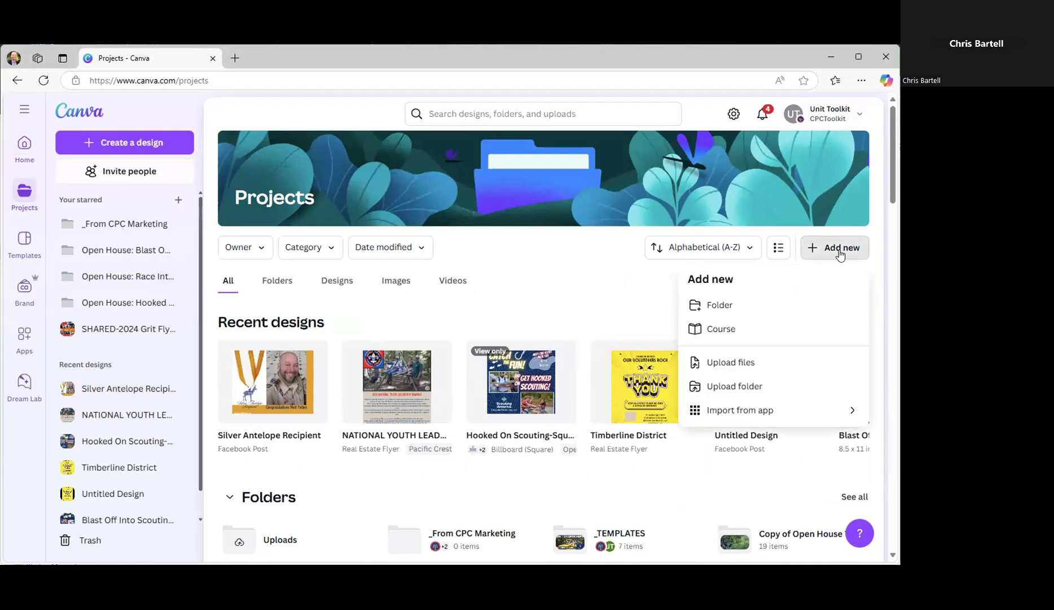
left_click(720, 305)
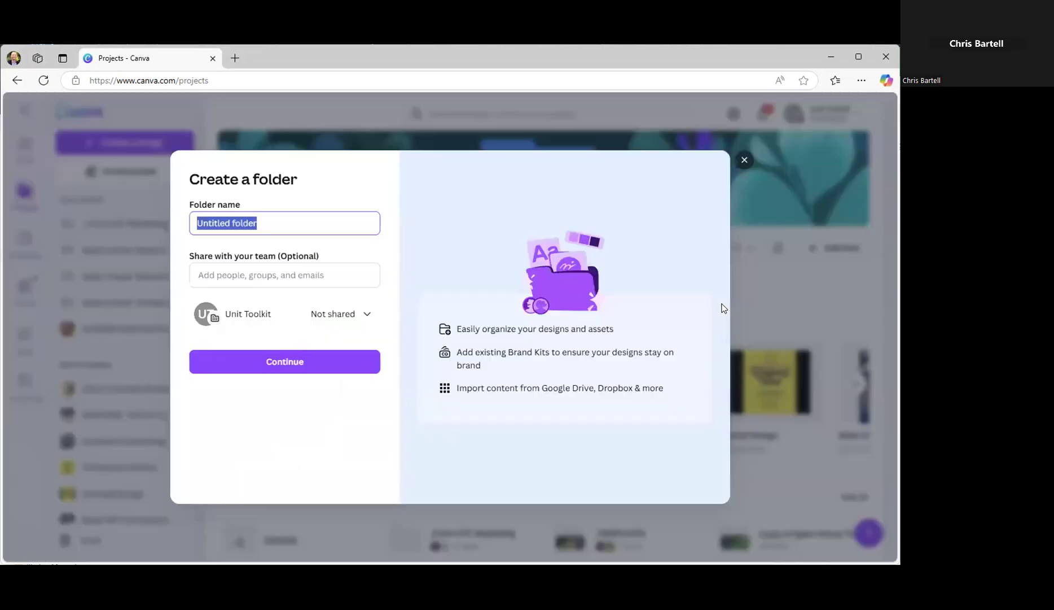
type("Unit")
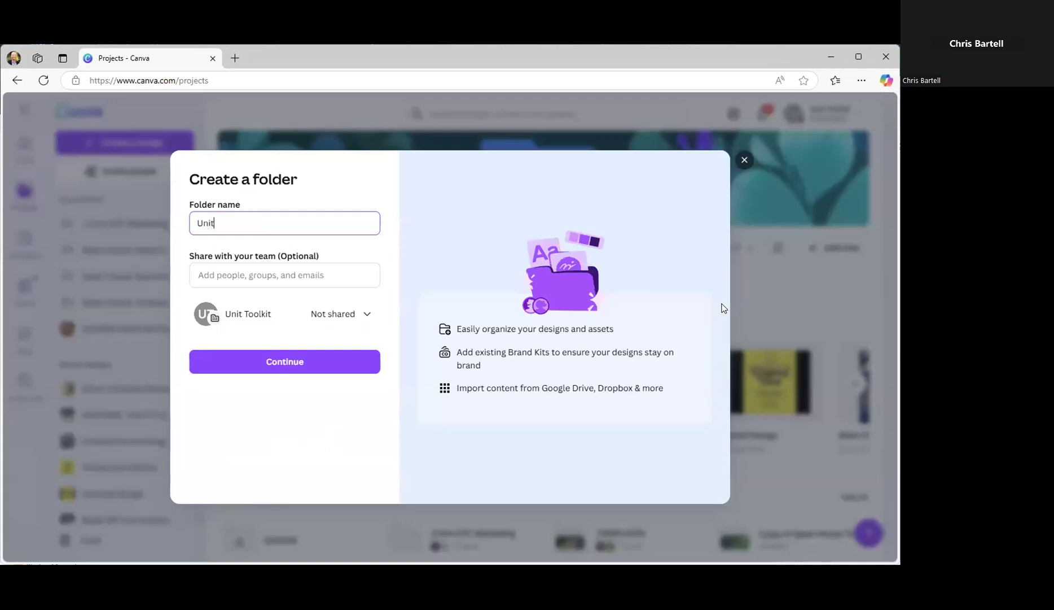
type(" Number-TEST")
left_click(291, 366)
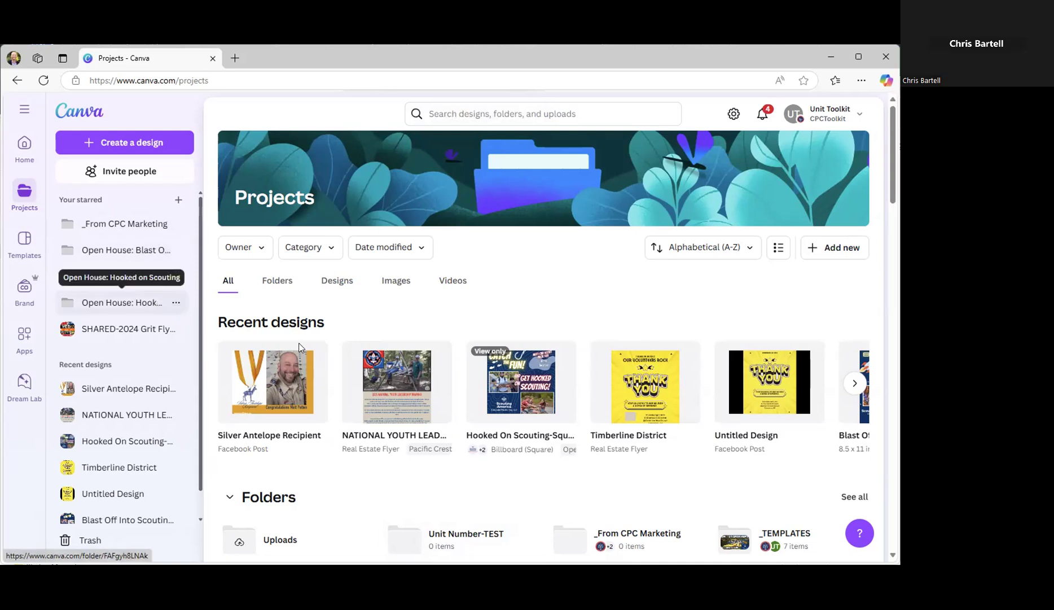
left_click(463, 116)
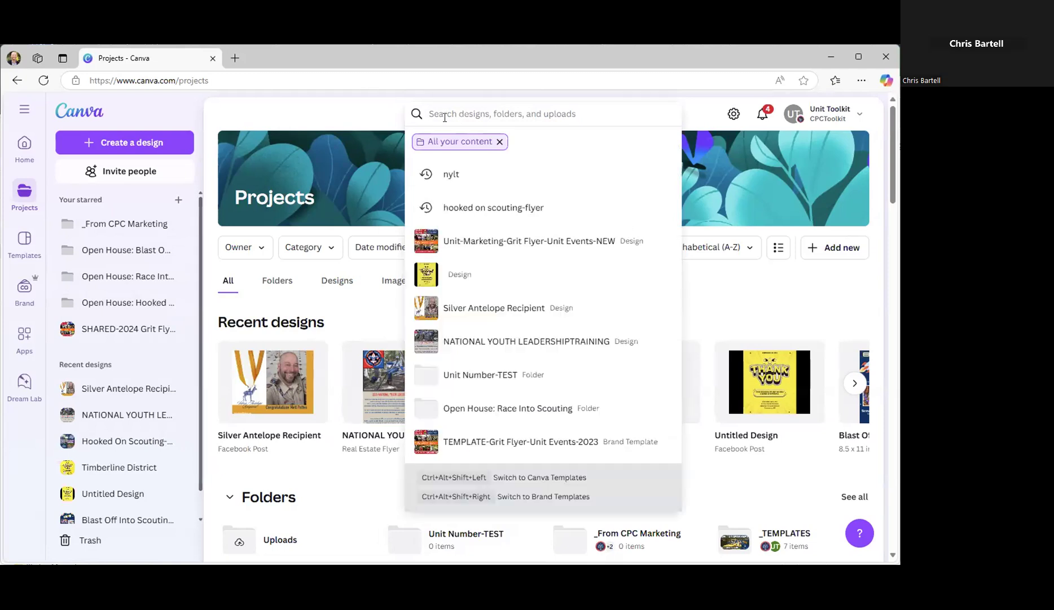
left_click(346, 119)
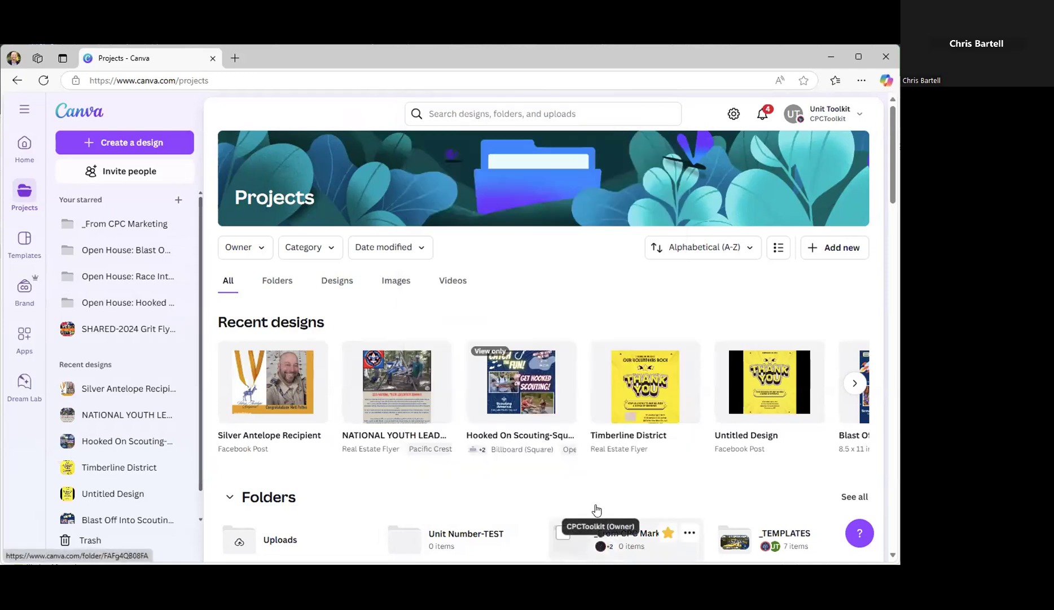
scroll(596, 511, "down", 1)
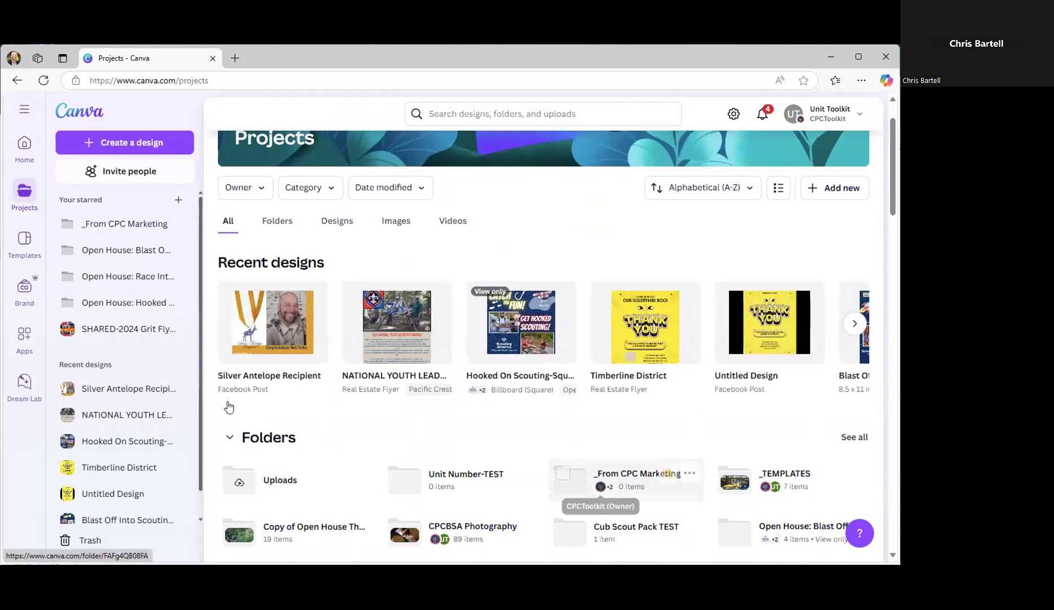
scroll(558, 517, "down", 2)
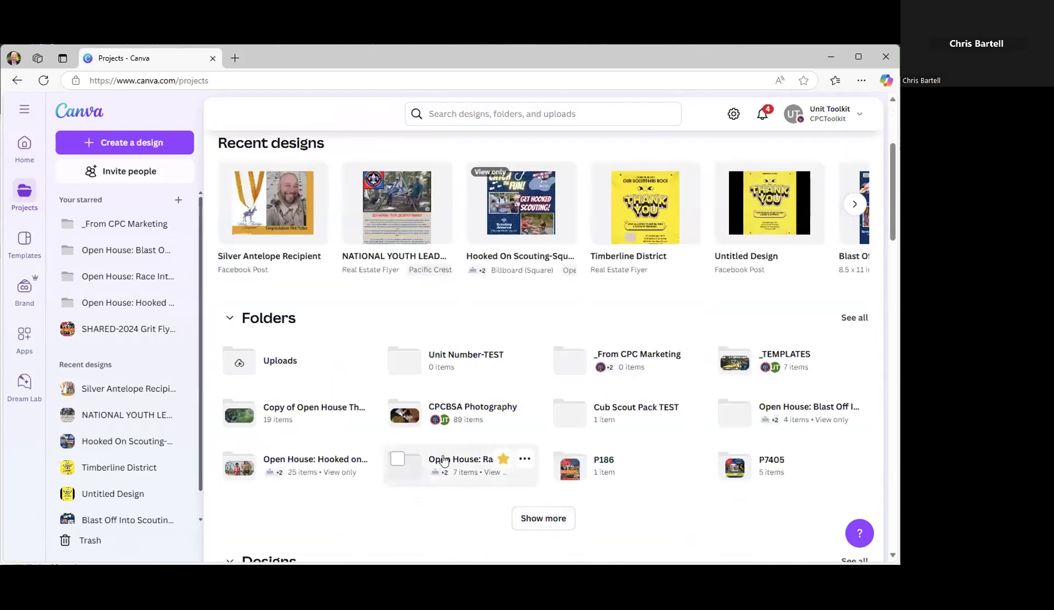
scroll(445, 460, "up", 3)
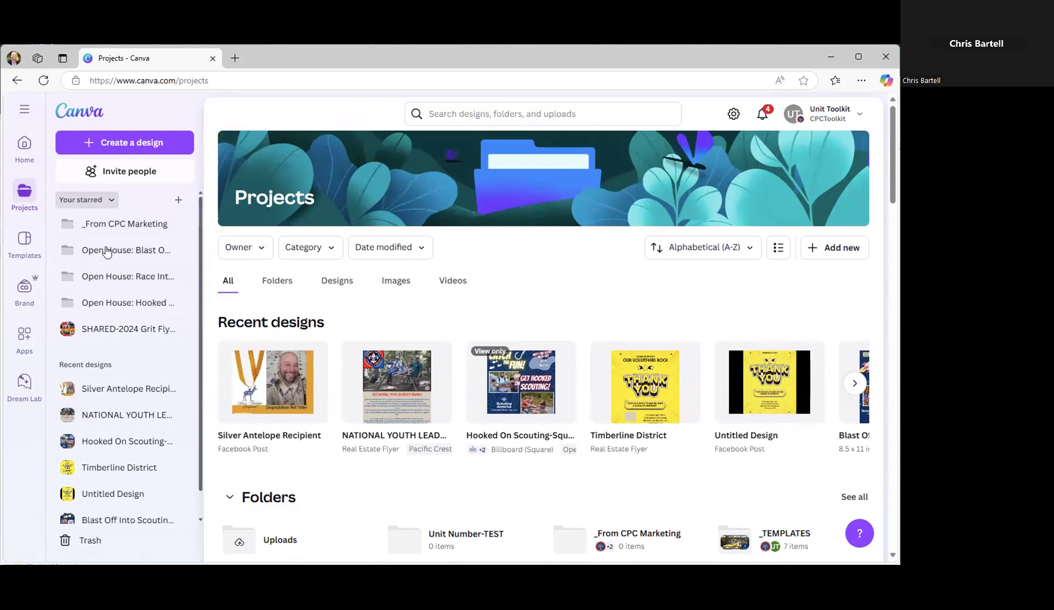
Make a copy of the starred folder "Open House: Blast Off Into Scouting"
mouse_move(178, 252)
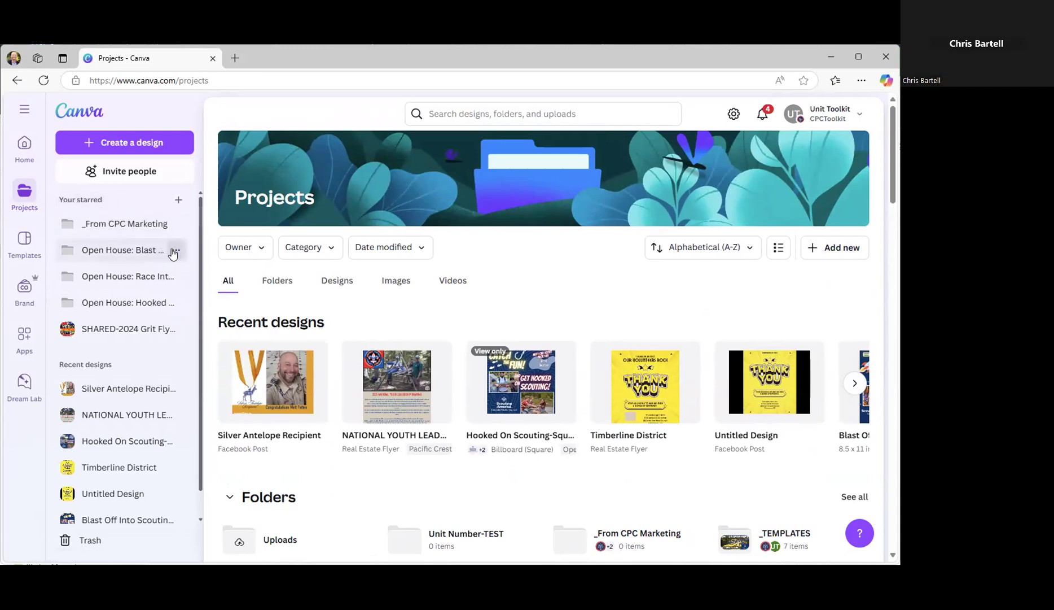
left_click(175, 251)
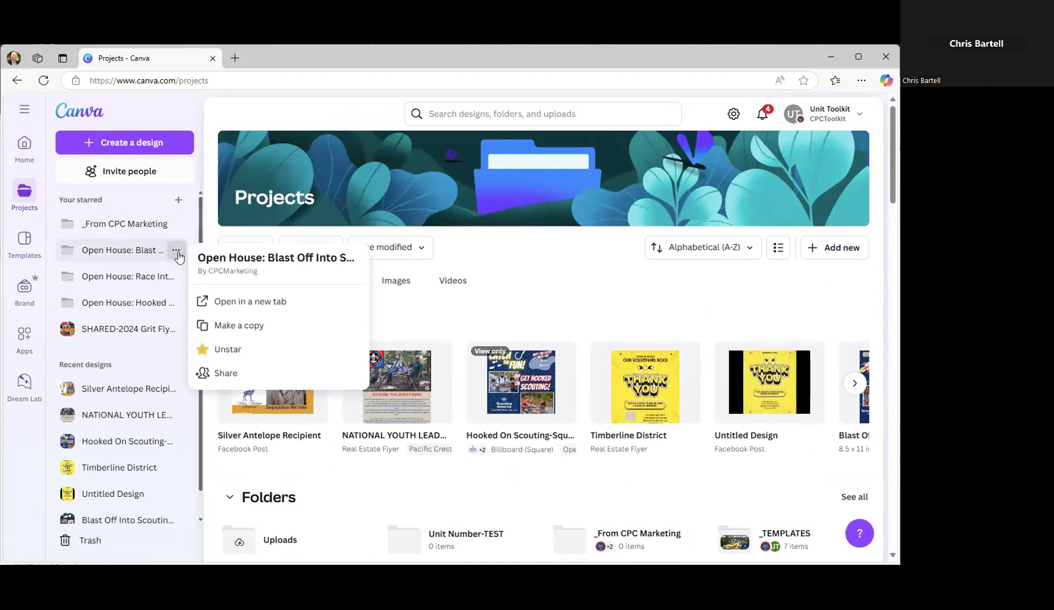
left_click(243, 328)
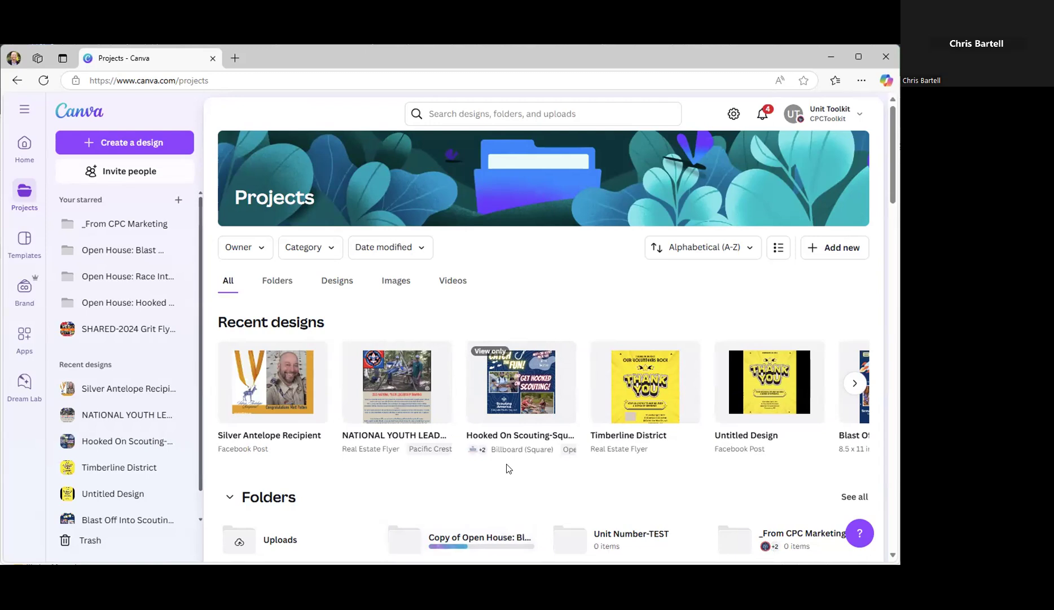
Move the copied Blast Off Into Scouting folder into the "Unit Number-TEST" folder
scroll(513, 468, "down", 1)
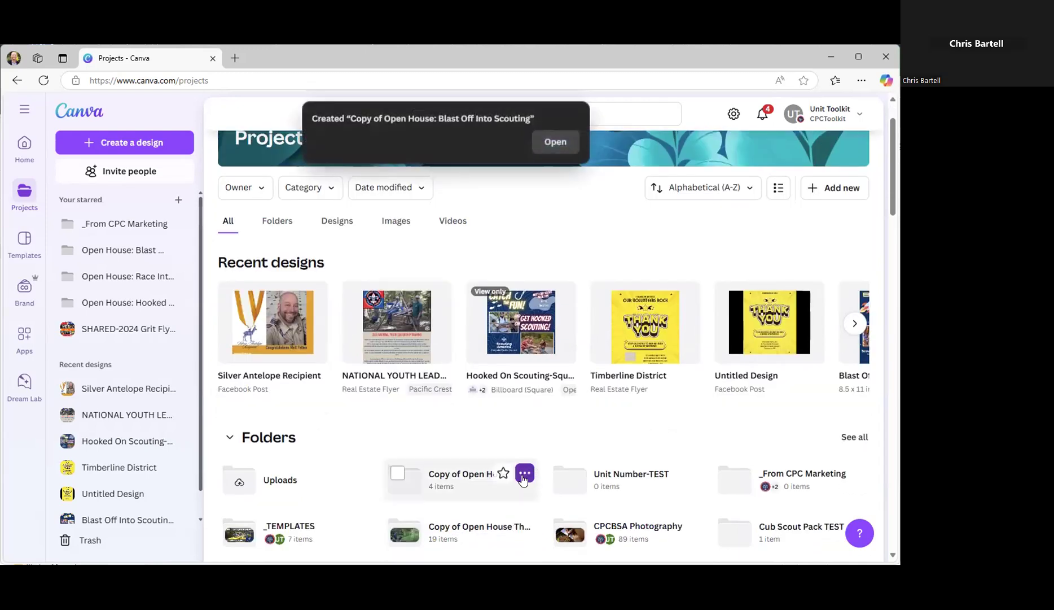
left_click(523, 475)
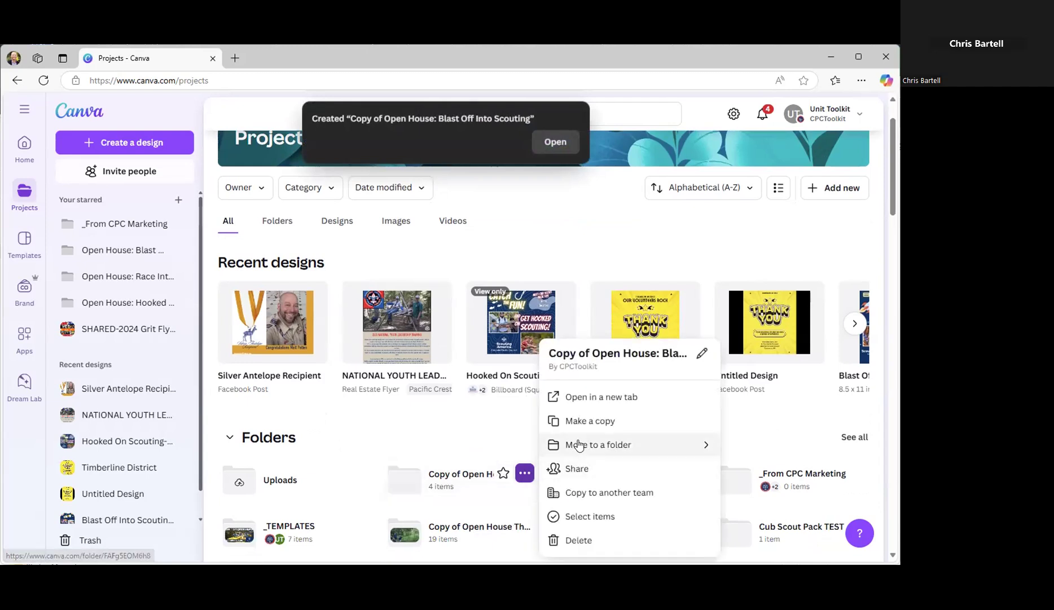
left_click(598, 421)
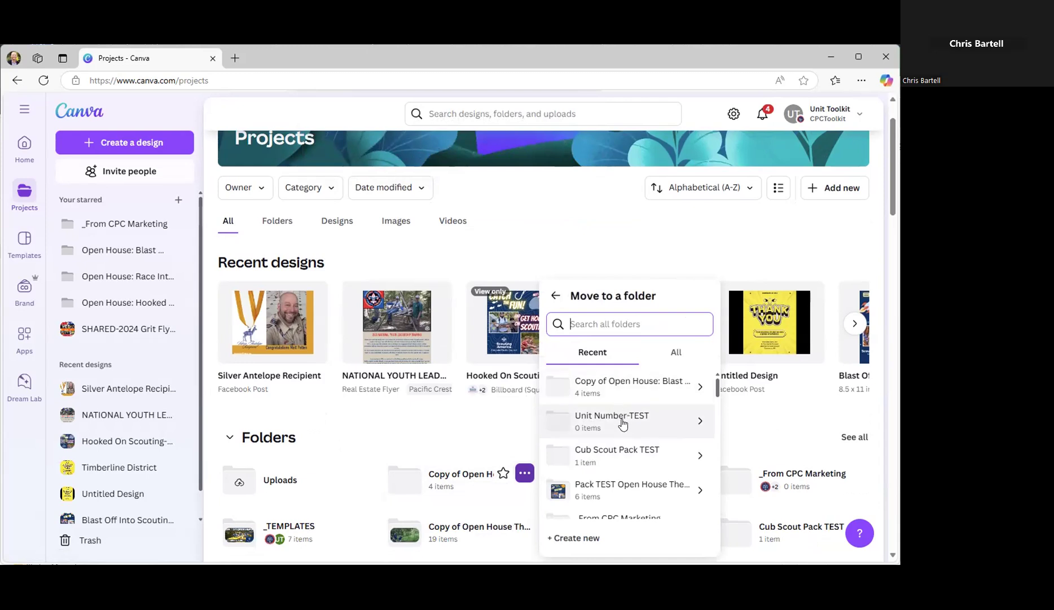
left_click(616, 422)
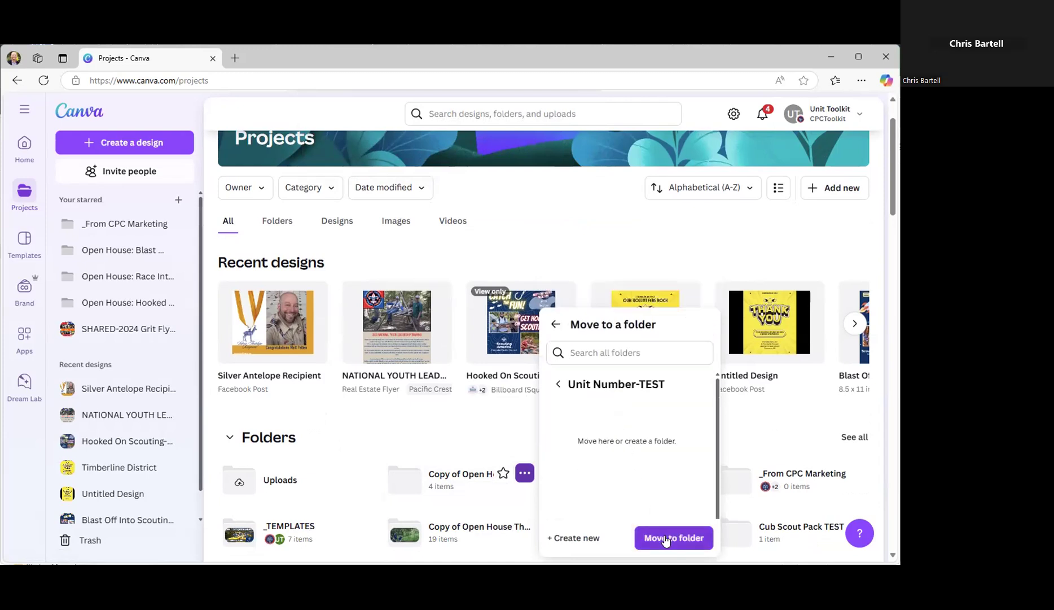
left_click(666, 539)
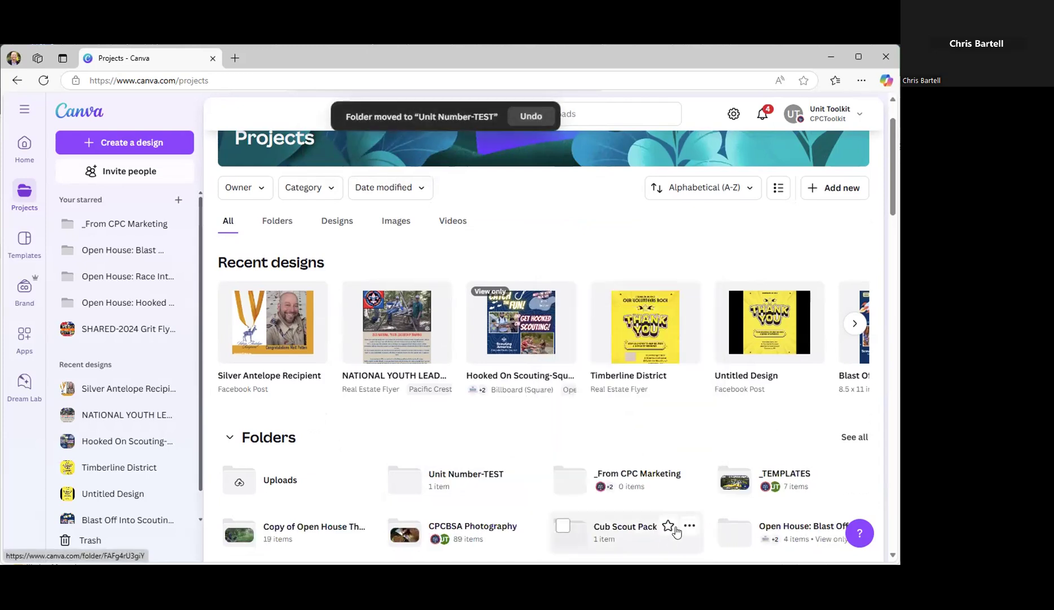
Open the copied folder inside "Unit Number-TEST" and rename it "UNIT NUMBER Open House: Blast Off Into Scouting"
left_click(459, 479)
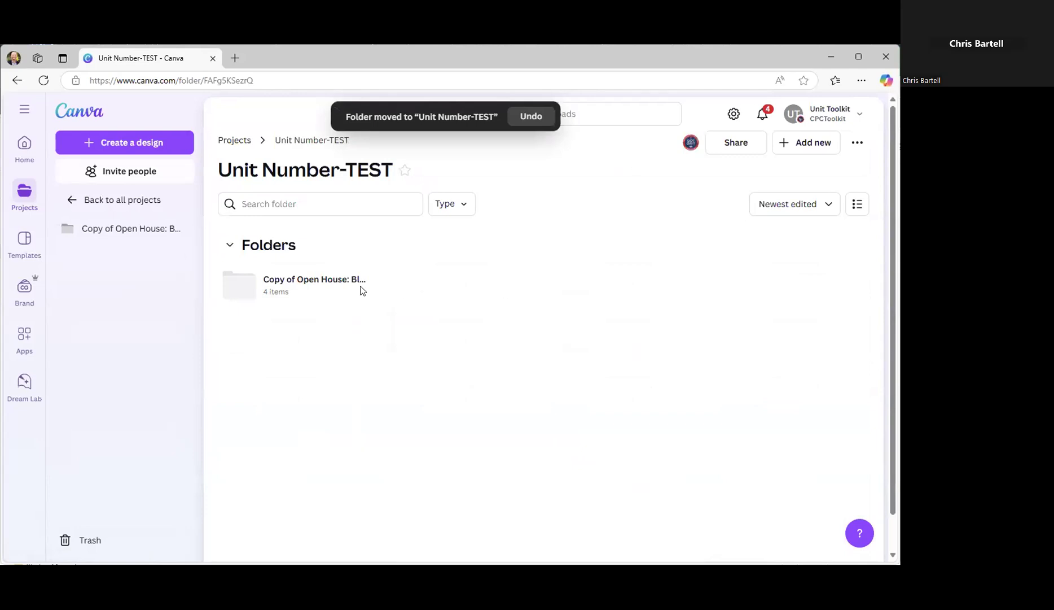
left_click(293, 281)
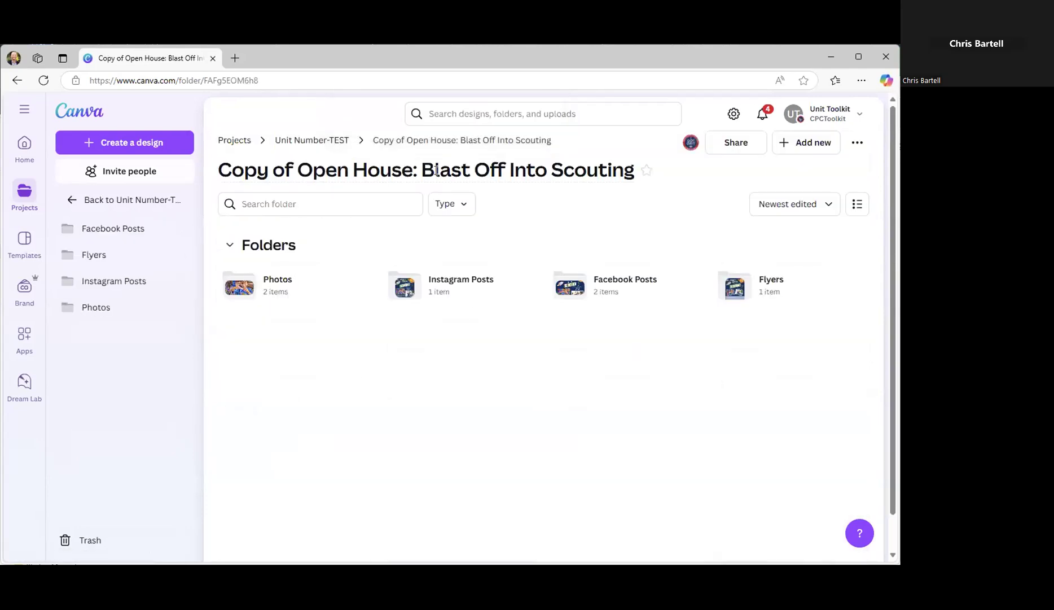
left_click(293, 169)
left_click(294, 169)
left_click_drag(257, 167, 202, 165)
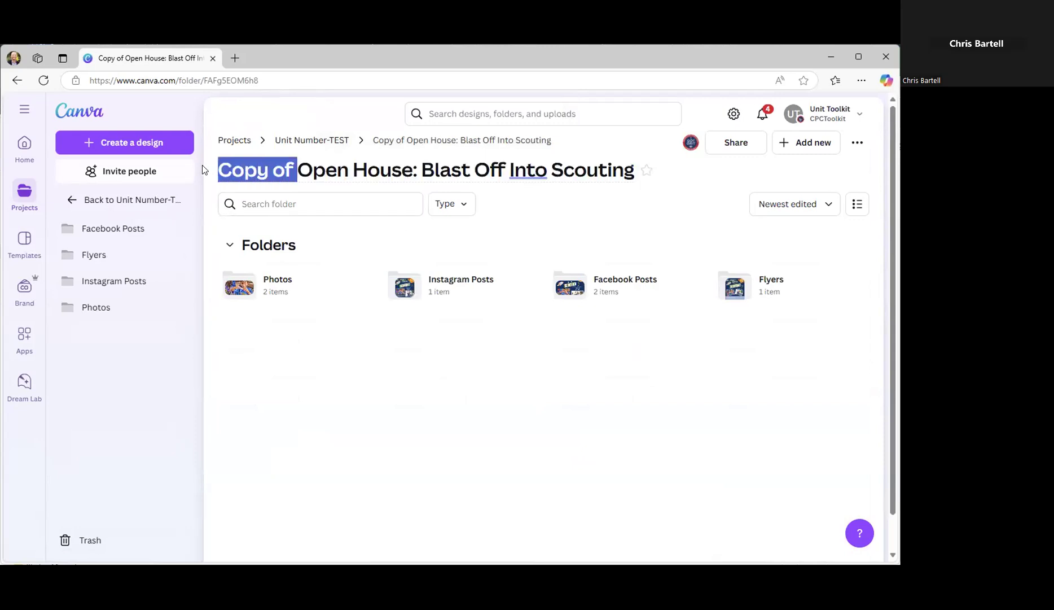
type("UNIT NUM")
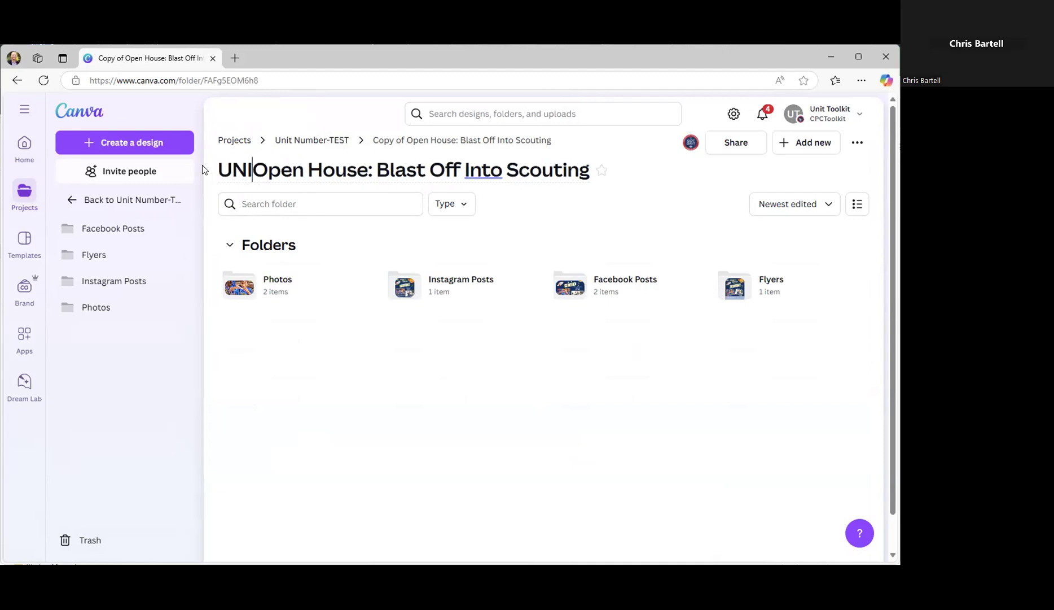
type("BER")
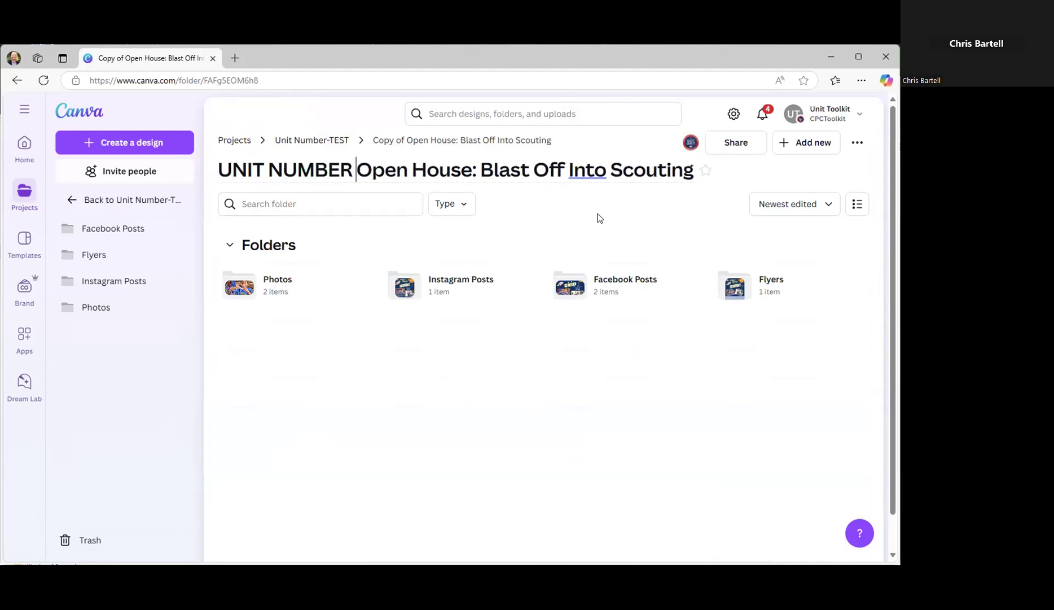
left_click(547, 224)
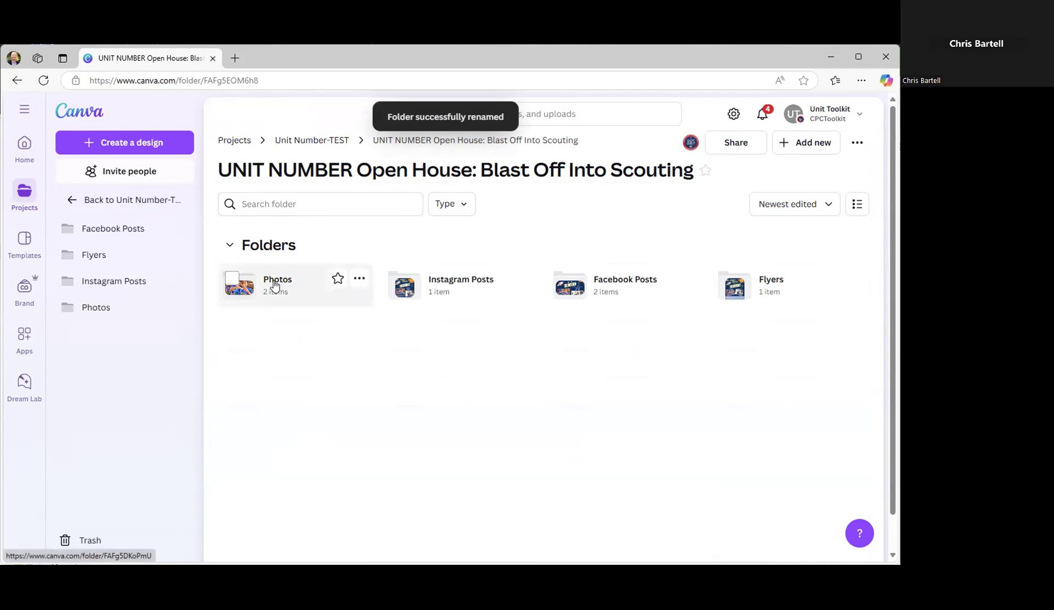
Open "Blast Off Into Scouting-Square" from the Instagram Posts folder and widen page 1's event details text box almost to the page's right edge
left_click(463, 284)
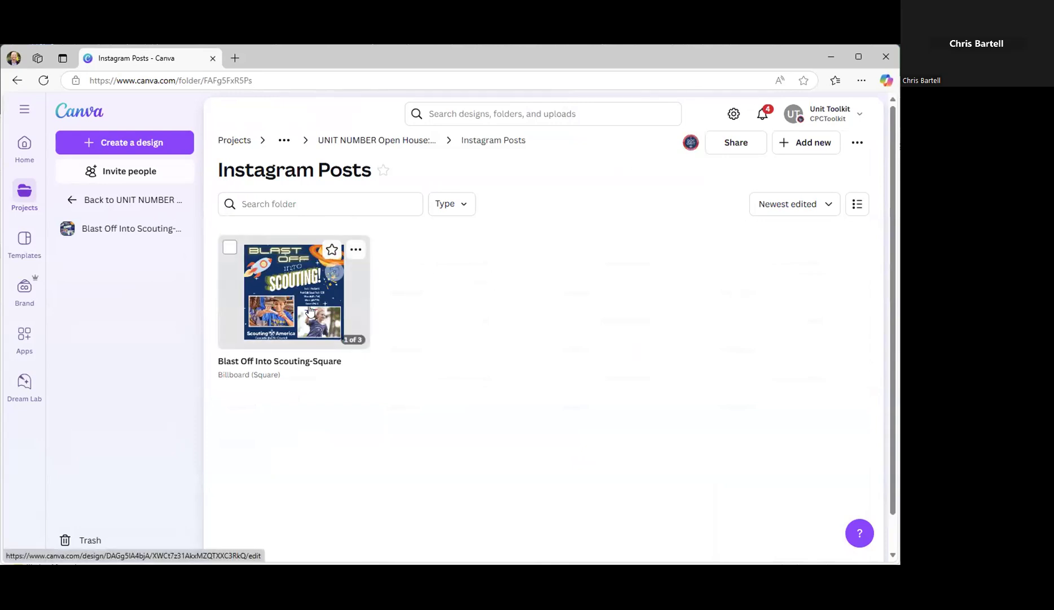
left_click(312, 306)
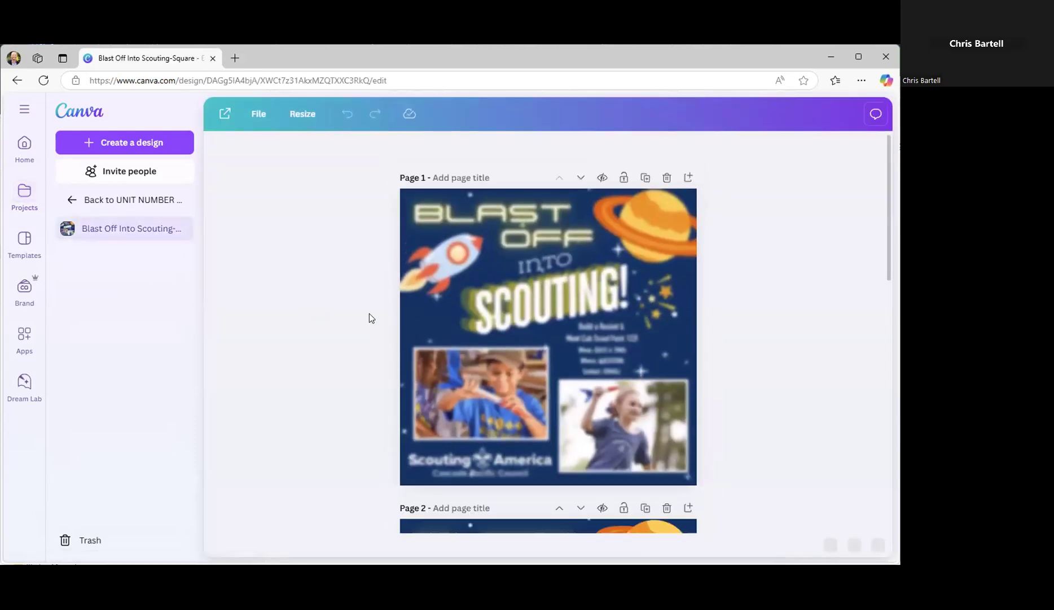
left_click(589, 334)
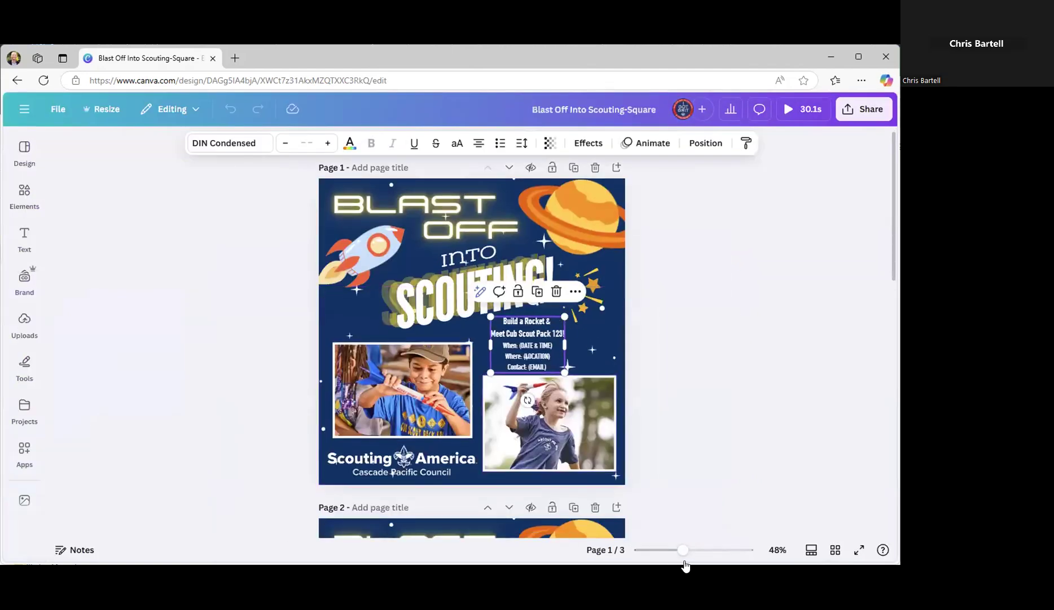
left_click_drag(683, 550, 694, 552)
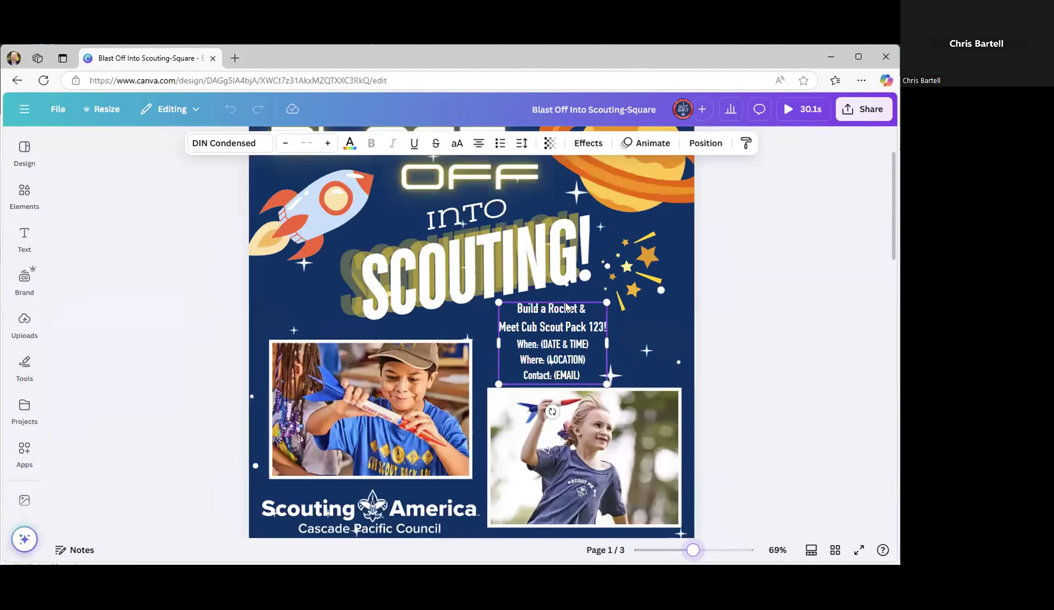
mouse_move(544, 342)
left_mouse_down()
mouse_move(586, 340)
mouse_move(549, 360)
left_mouse_up()
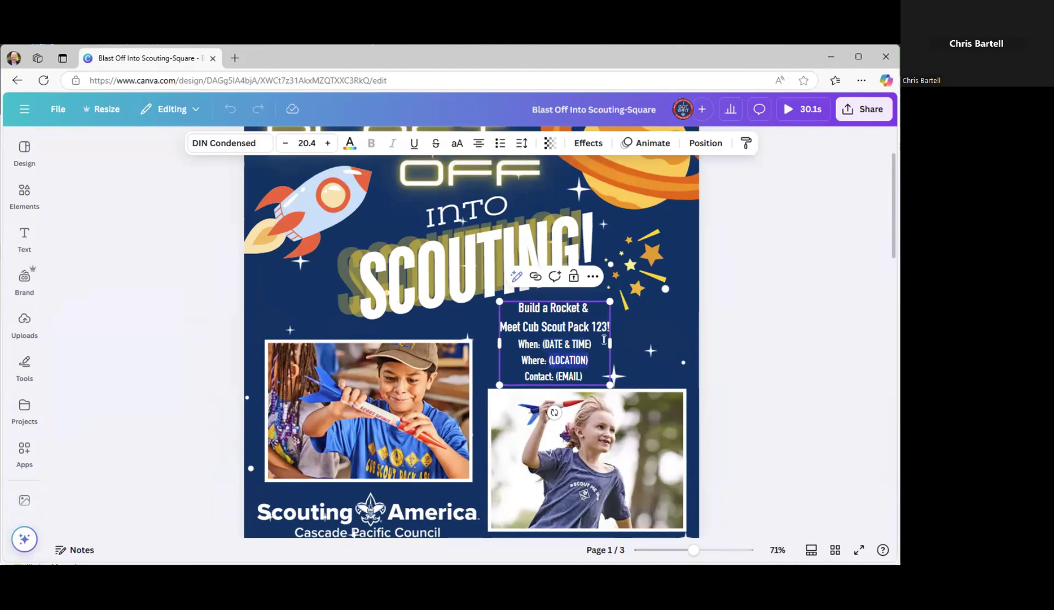
left_click_drag(611, 343, 692, 344)
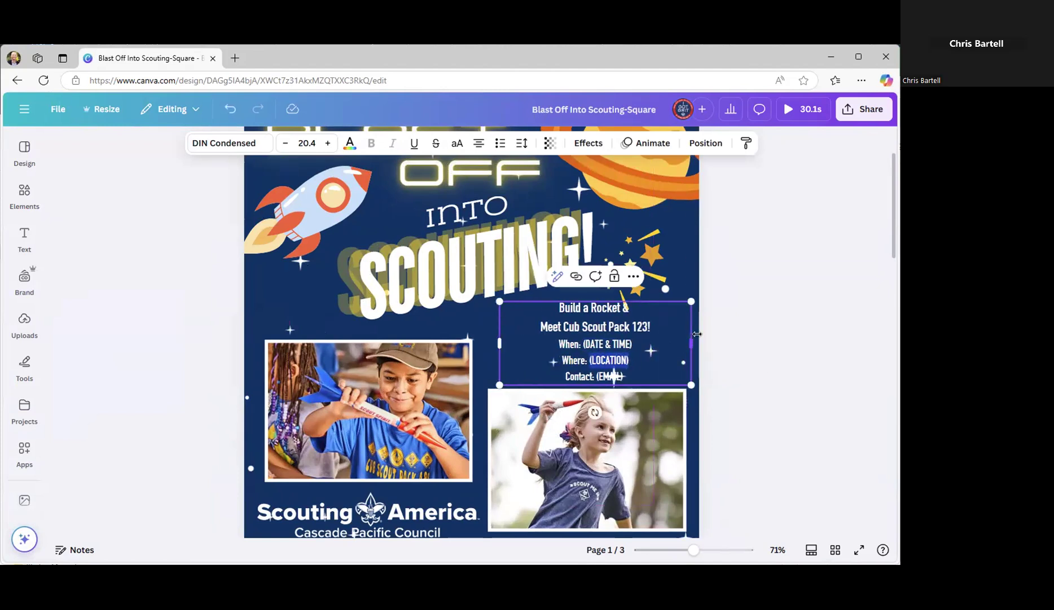
Widen page 1's event details text box toward the boy's photo and browse the fonts available for its text, including Brand Kit and uploaded fonts
left_click_drag(495, 339, 487, 341)
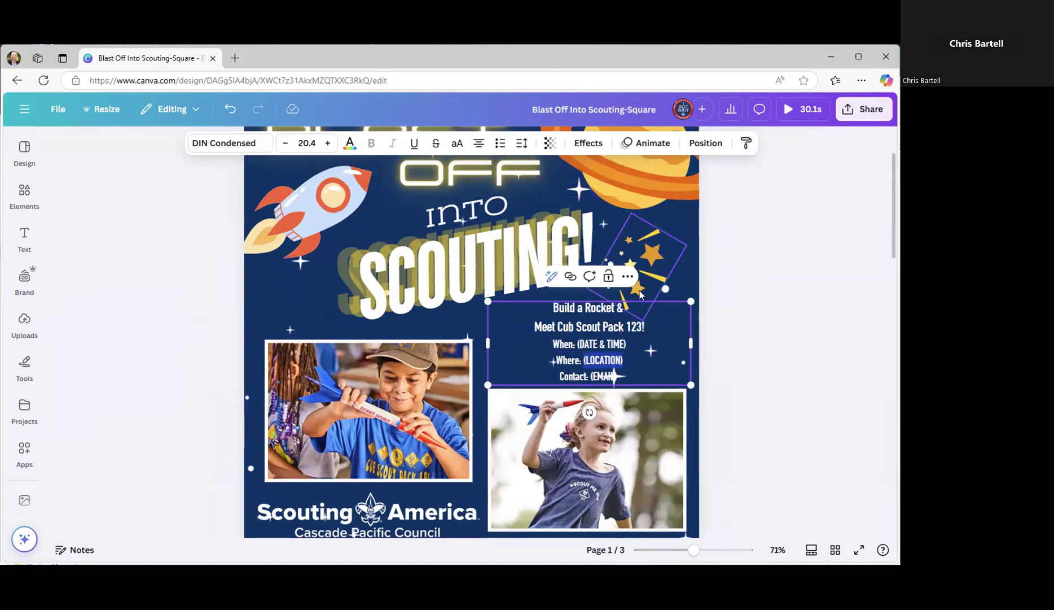
left_click(226, 144)
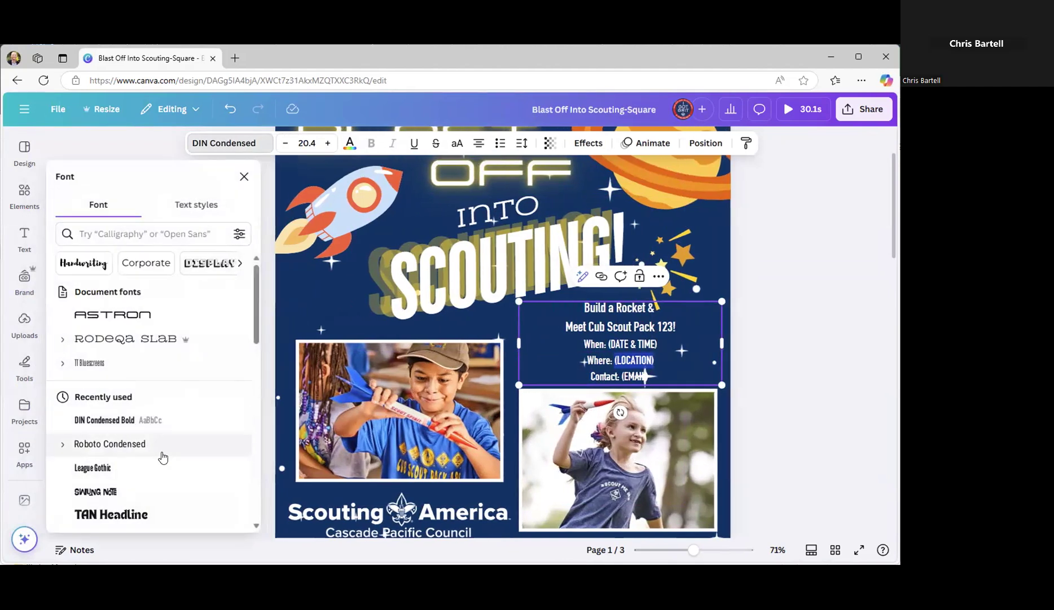
scroll(163, 454, "down", 3)
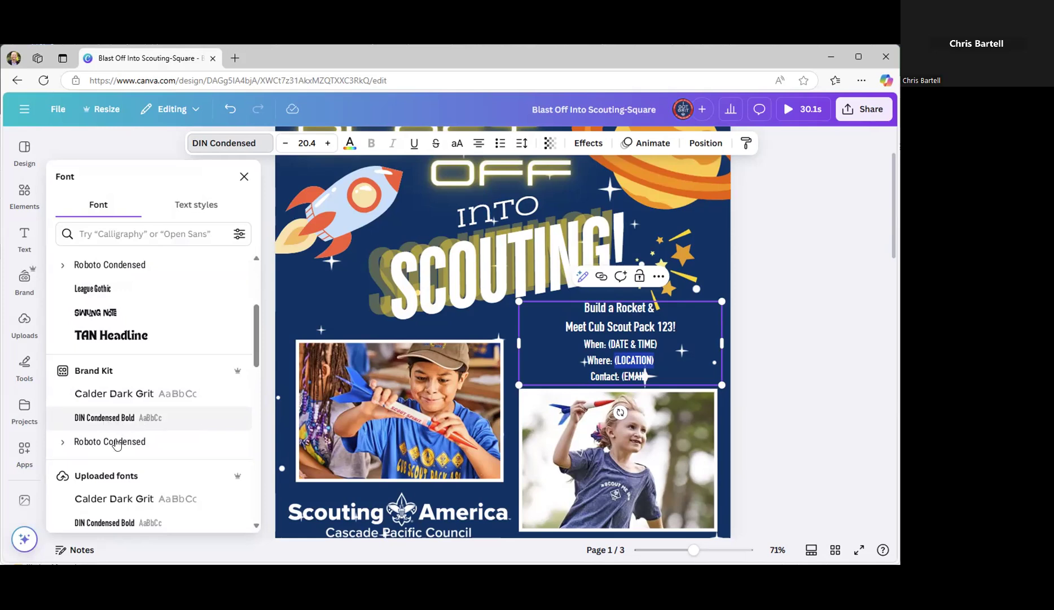
scroll(546, 342, "down", 3)
scroll(547, 343, "up", 4)
scroll(546, 342, "down", 2)
scroll(546, 343, "down", 4)
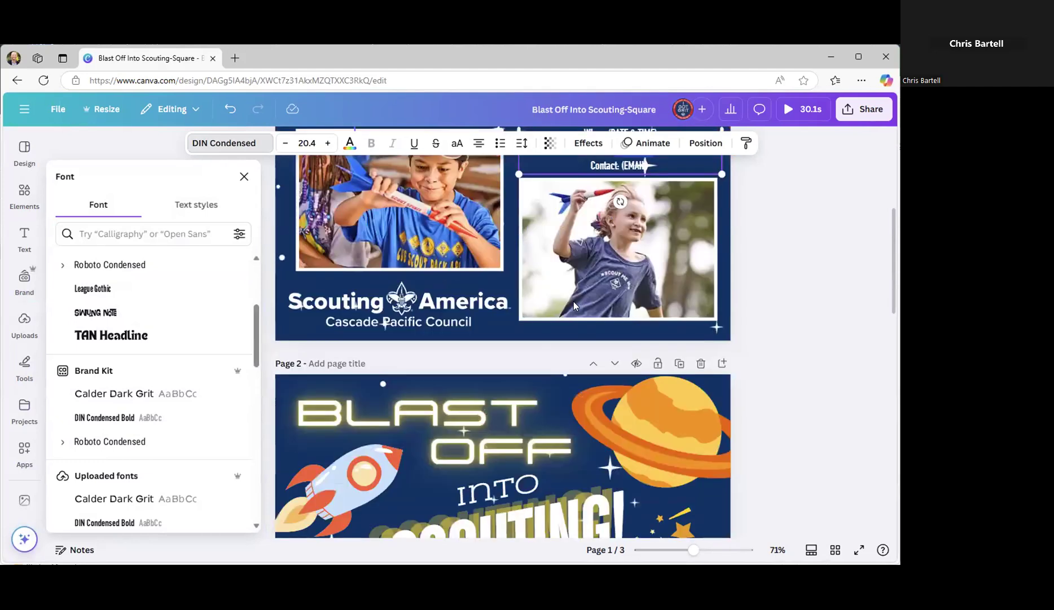
scroll(574, 300, "up", 3)
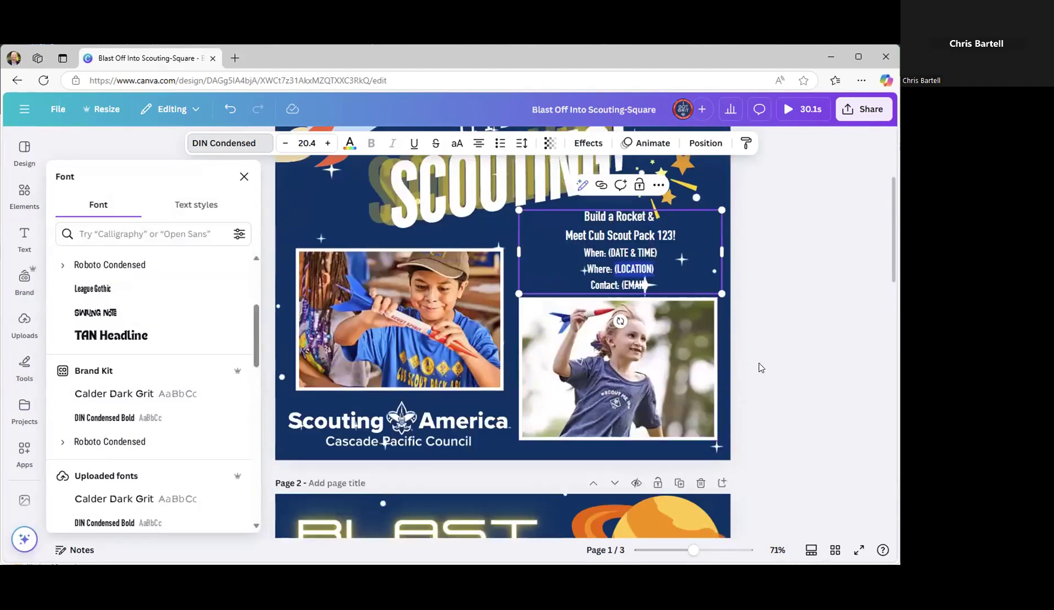
key("Escape")
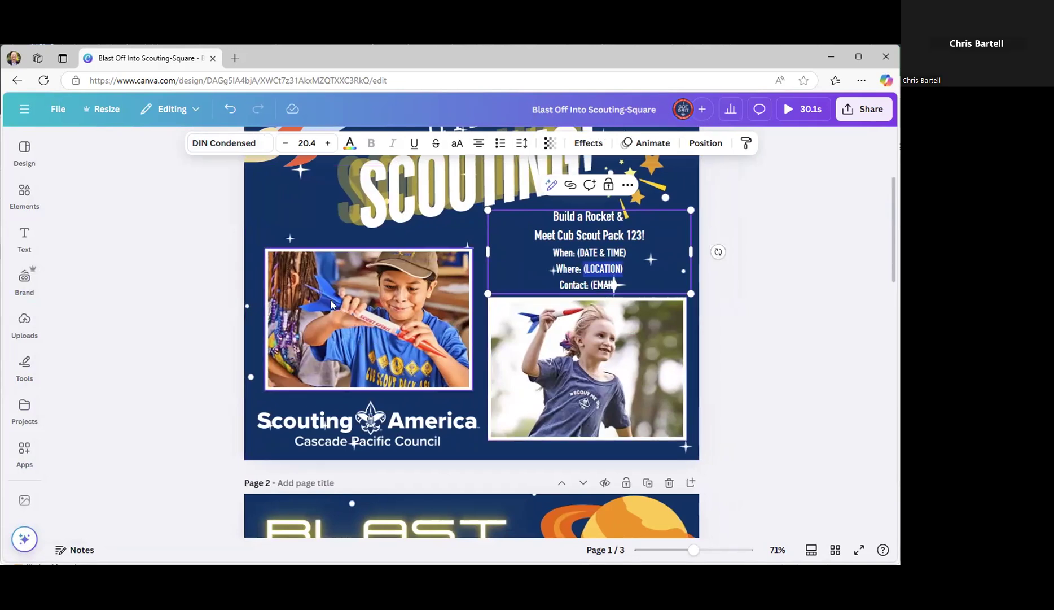
Within the design editor, browse the project folders to "Unit Number-TEST", its "UNIT NUMBER Open House" folder, and open the Photos folder inside
scroll(182, 325, "up", 3)
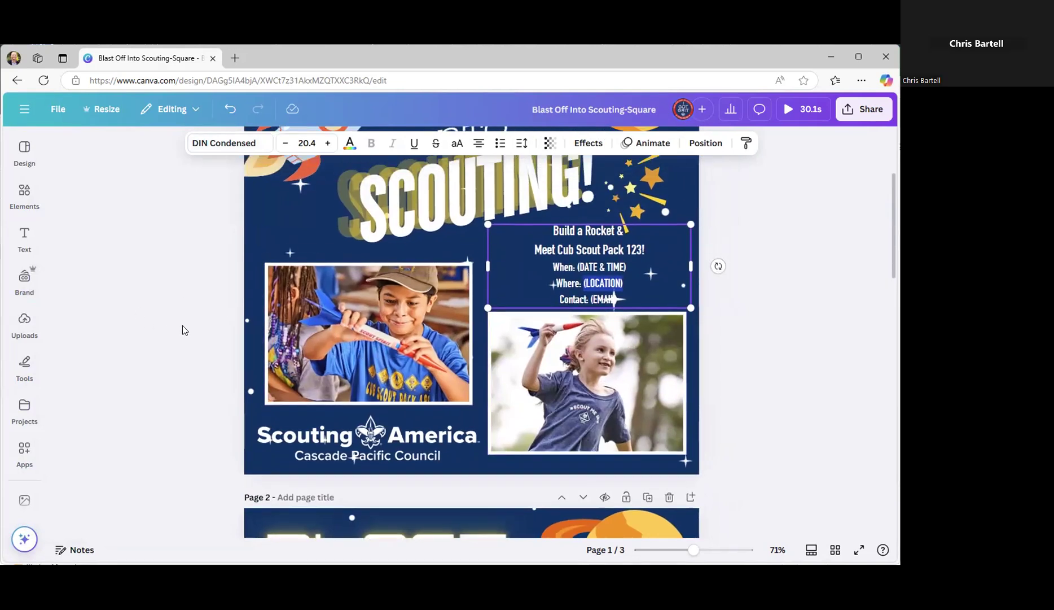
scroll(183, 325, "down", 1)
left_click(25, 321)
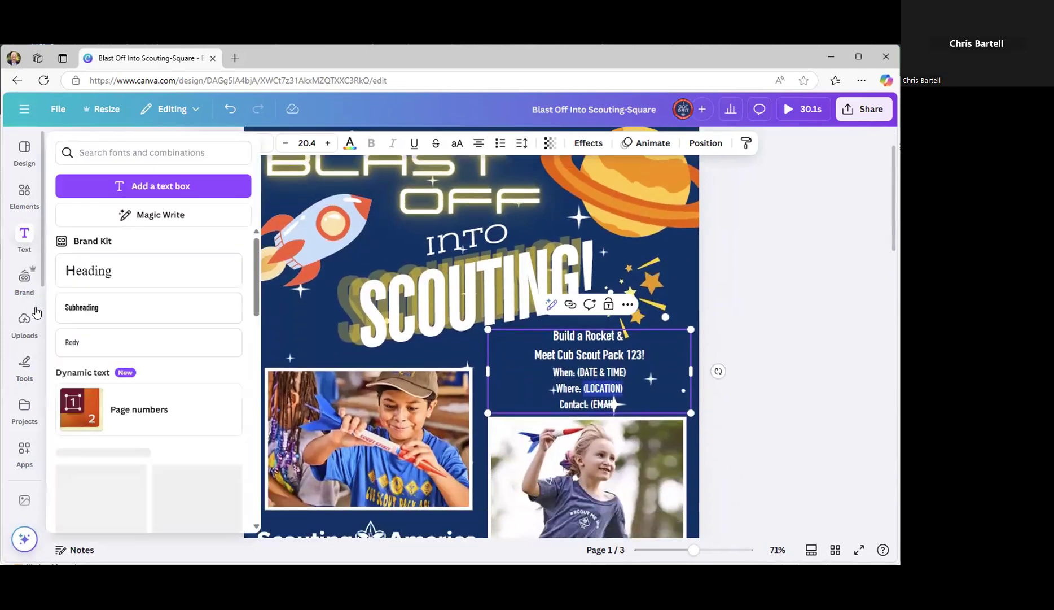
left_click(24, 409)
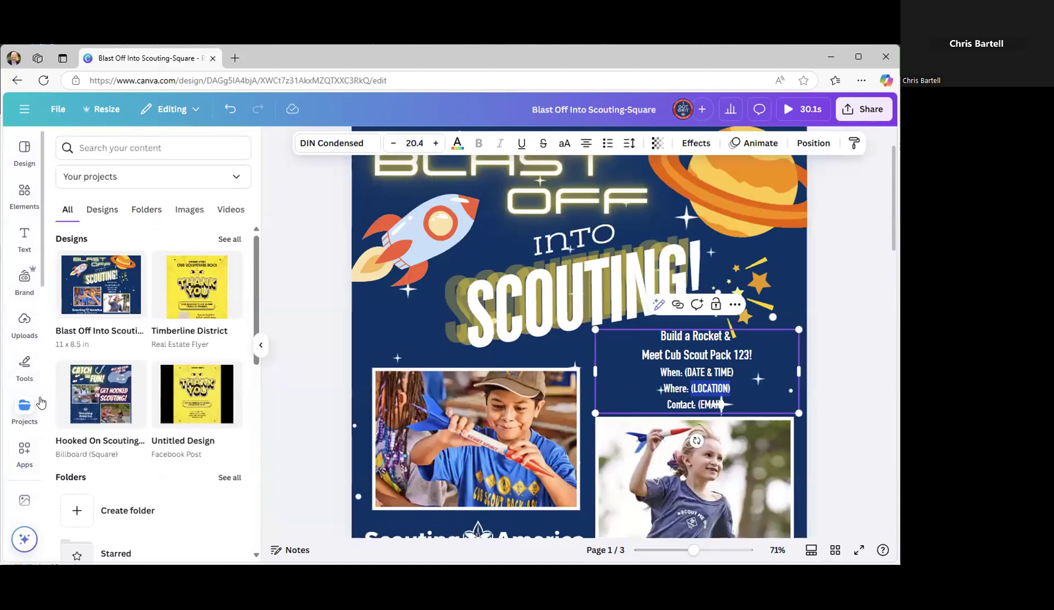
left_click(142, 210)
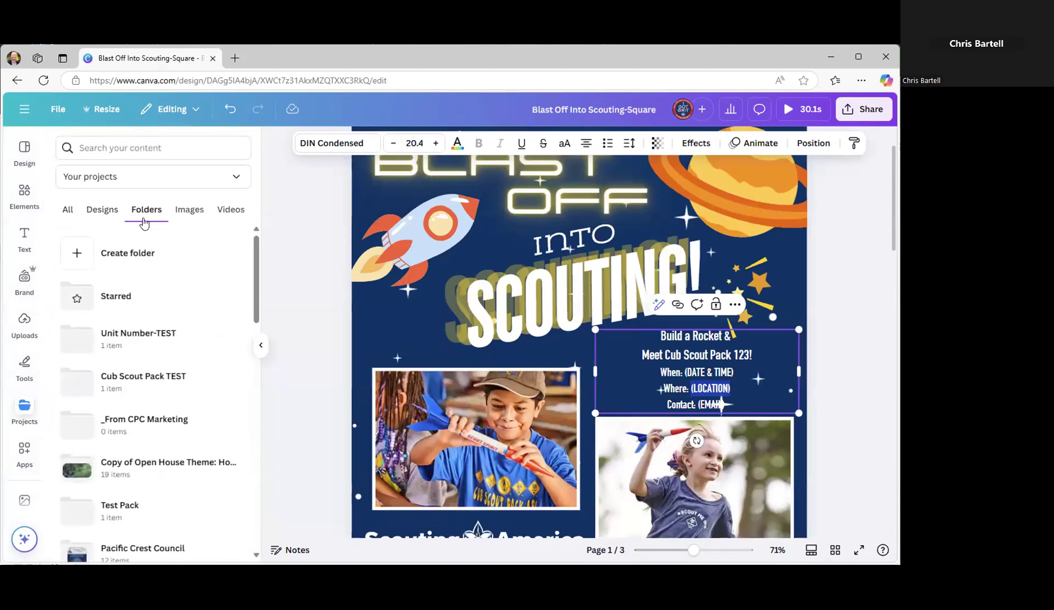
left_click(134, 345)
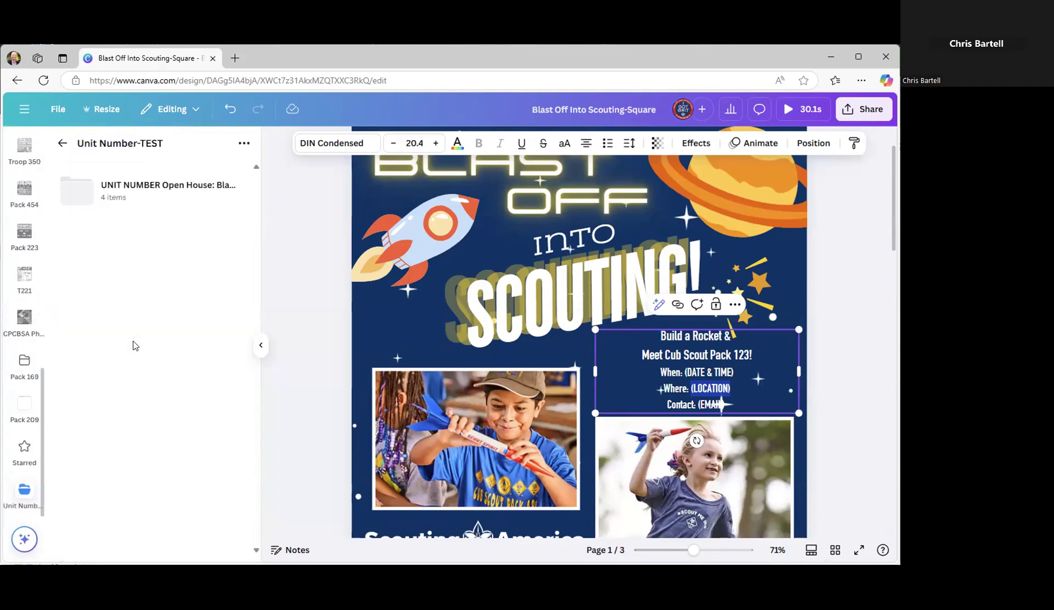
left_click(158, 187)
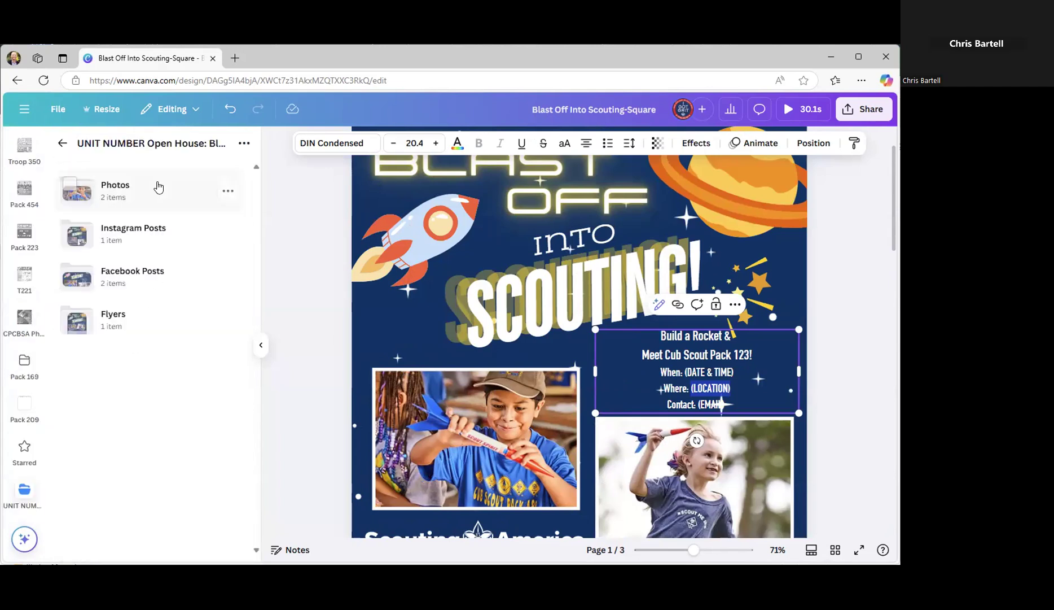
left_click(245, 145)
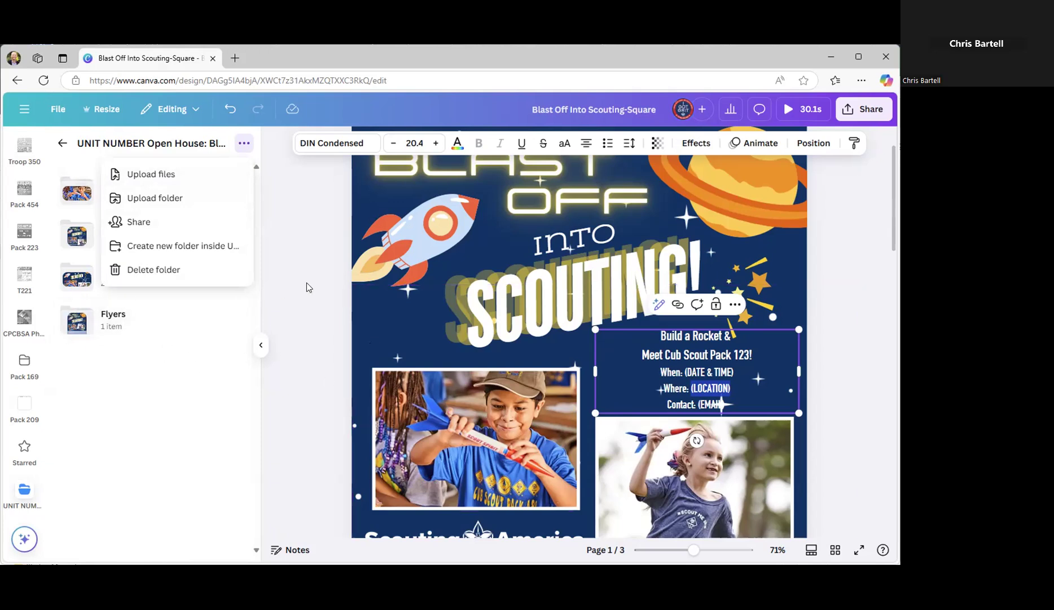
left_click(209, 343)
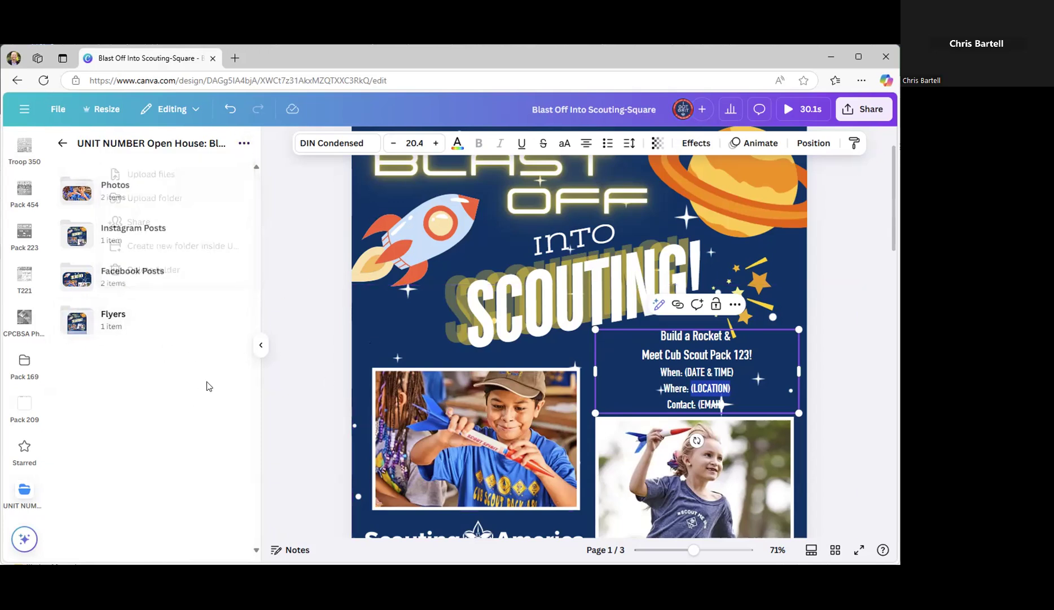
left_click(119, 184)
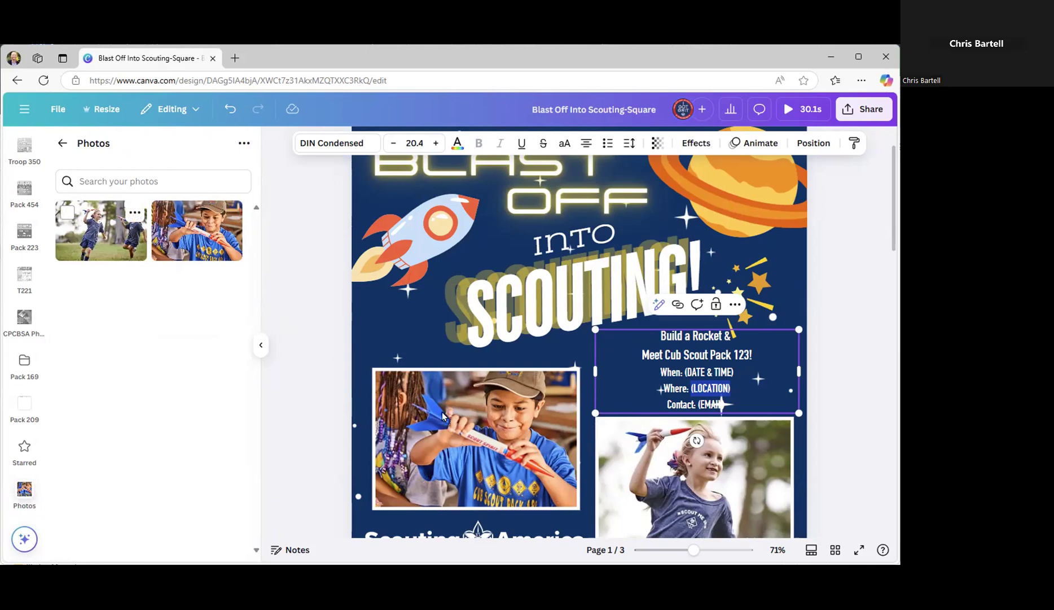
Try replacing page 1's photo of the boy with the picture of two girls running, and undo the replacement
left_click_drag(460, 422, 461, 424)
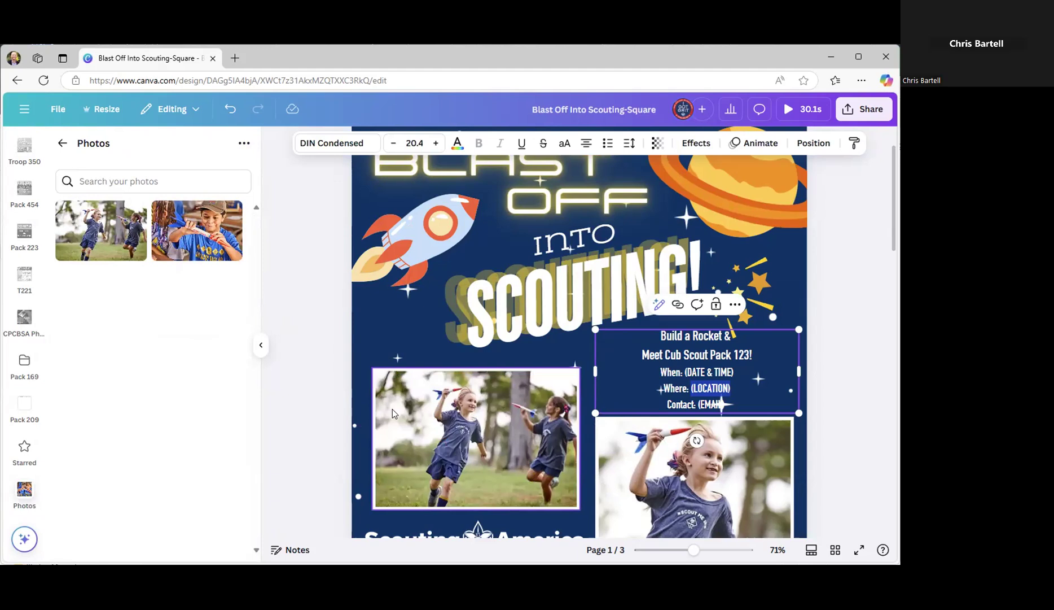
key("ctrl+z")
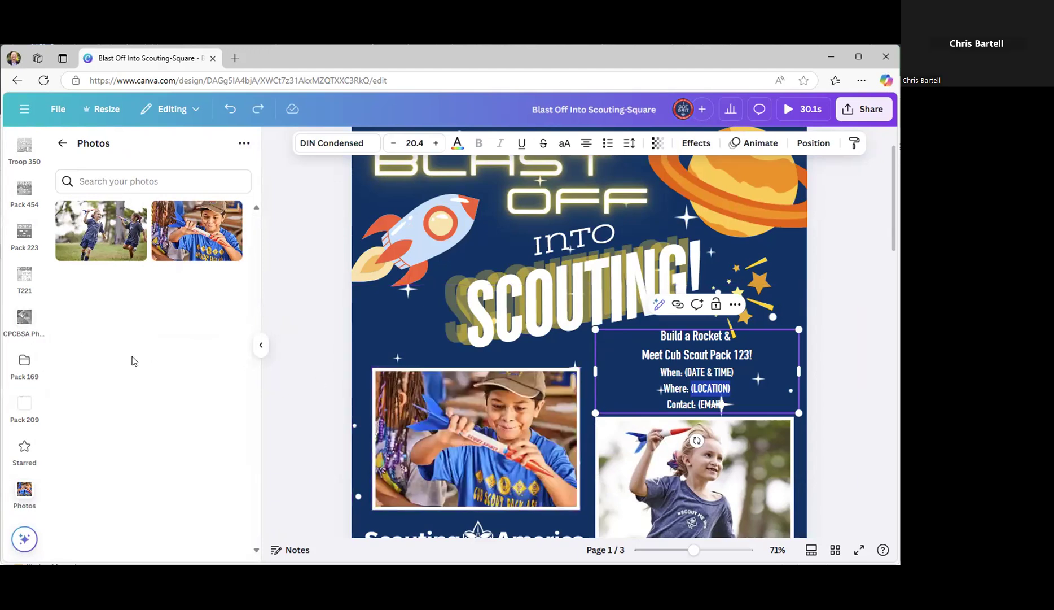
Open the download options for the design and limit the pages to Page 2
scroll(649, 377, "down", 7)
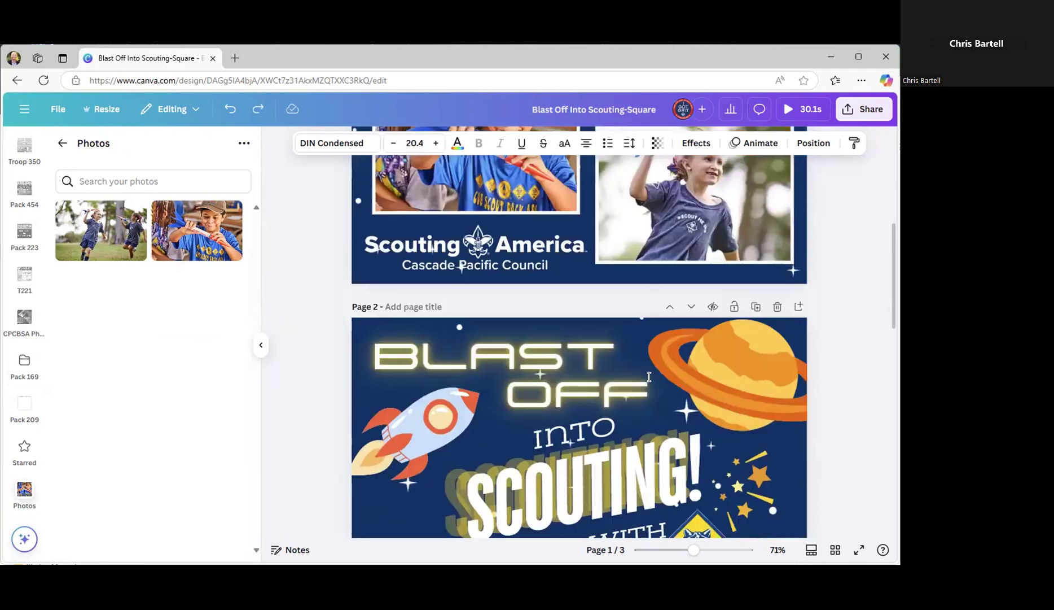
scroll(649, 380, "down", 4)
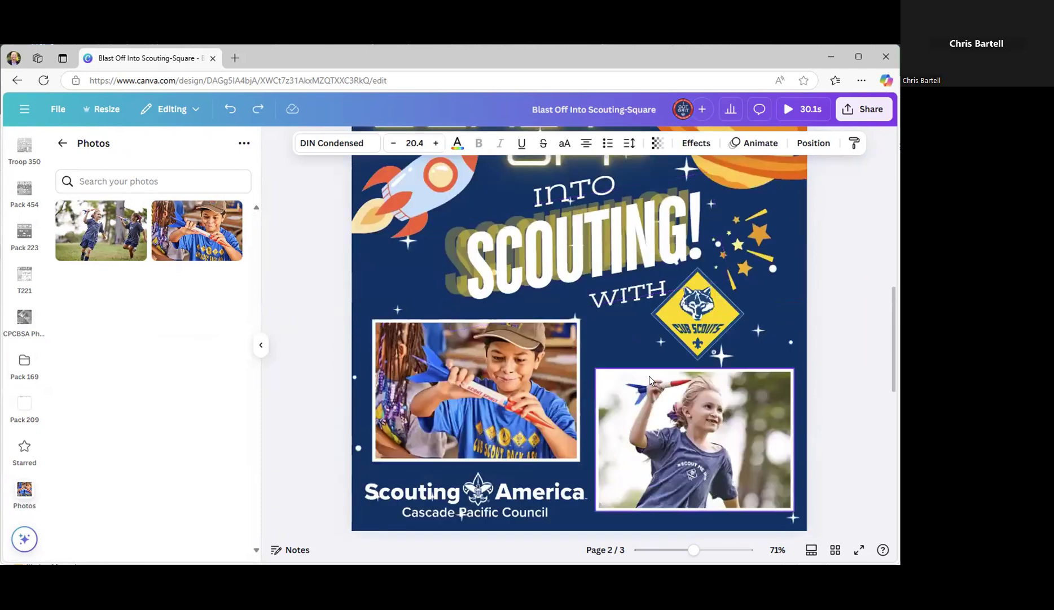
scroll(649, 380, "up", 3)
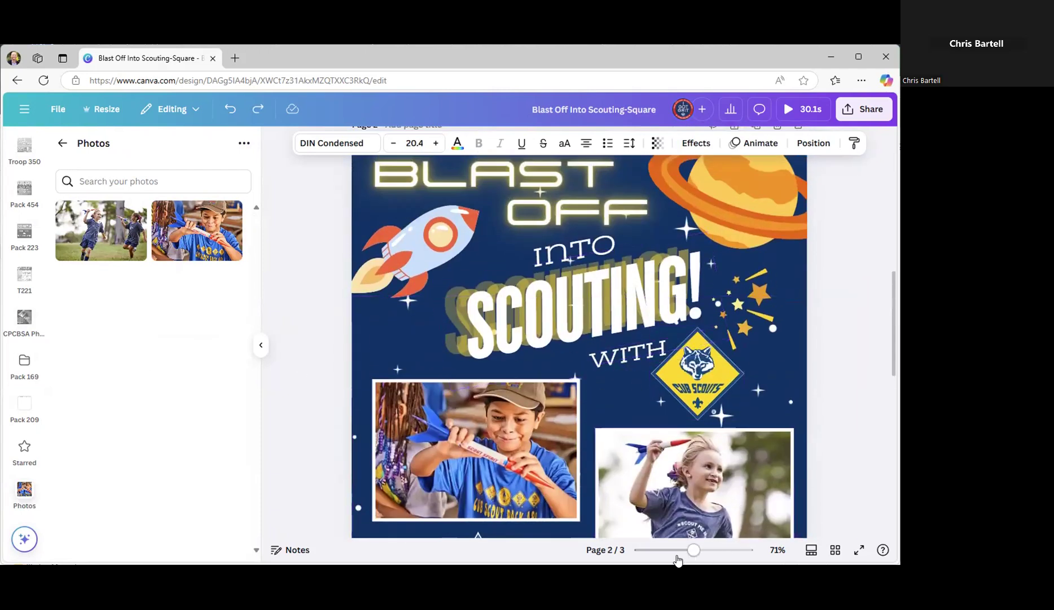
left_click_drag(686, 555, 680, 552)
left_click(777, 365)
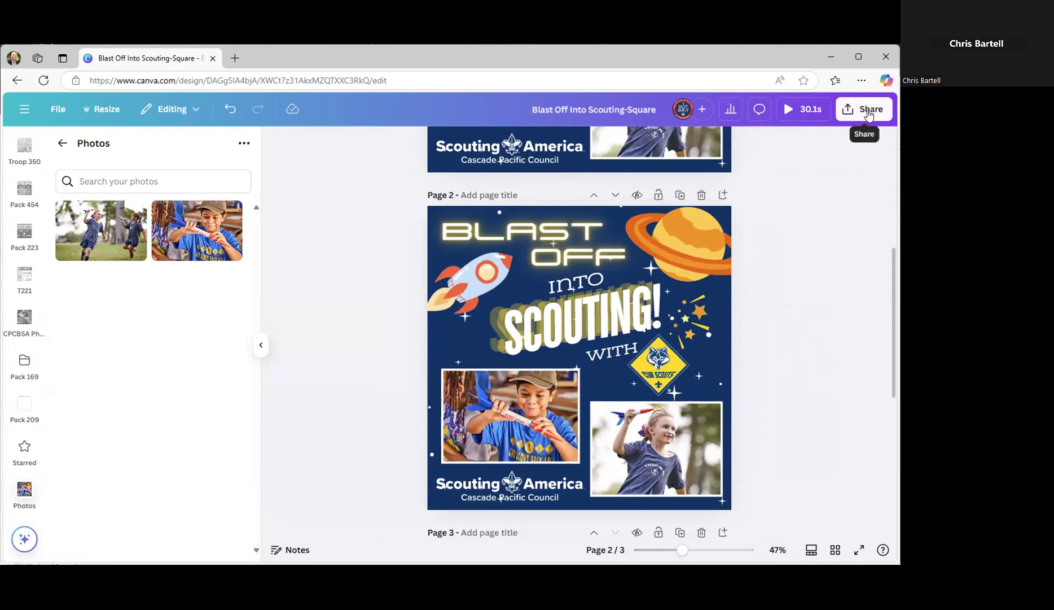
left_click(868, 114)
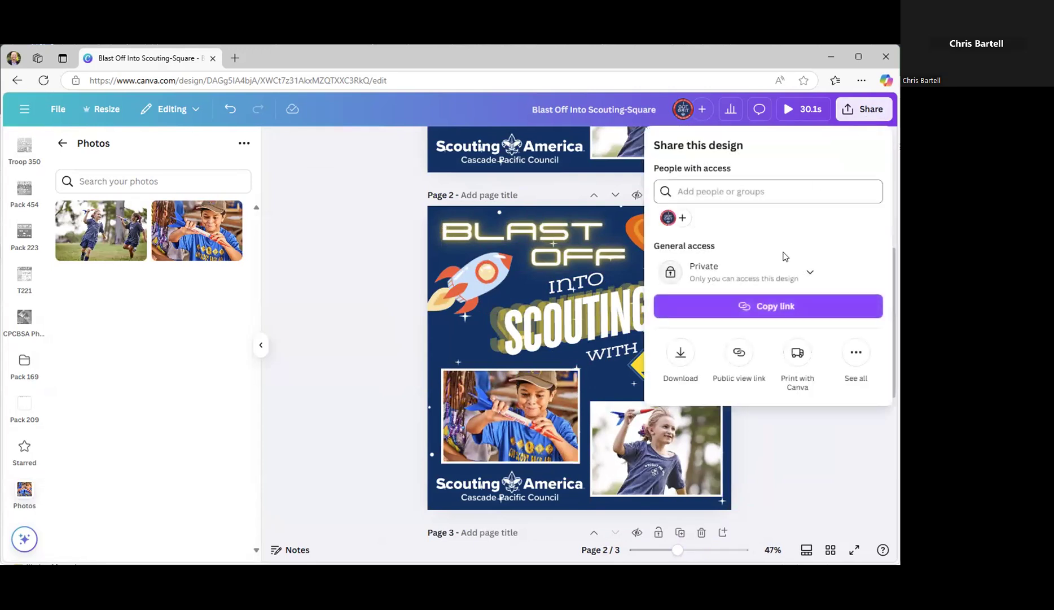
left_click(679, 355)
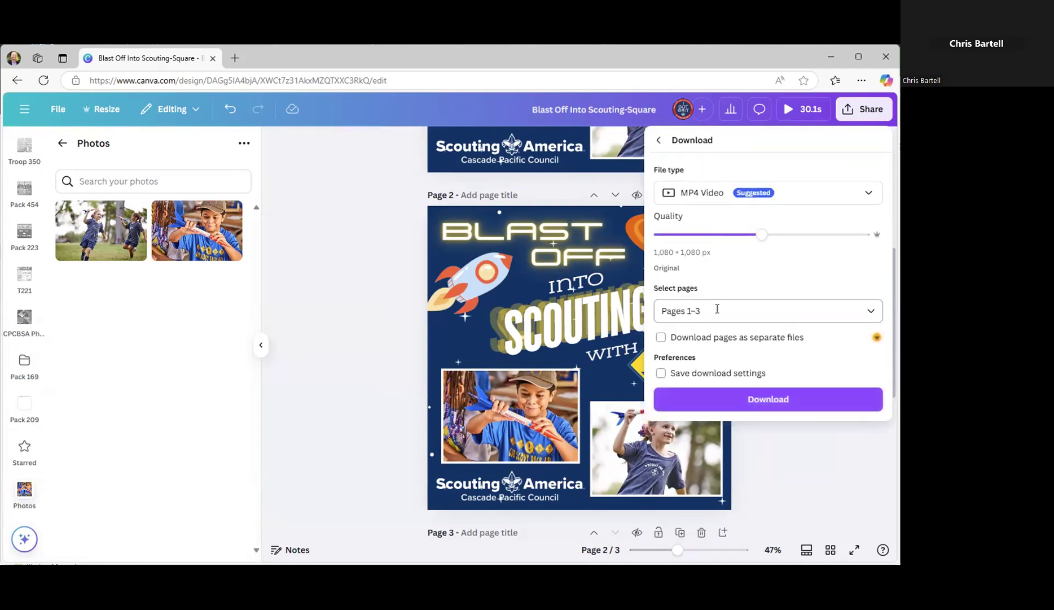
left_click(717, 308)
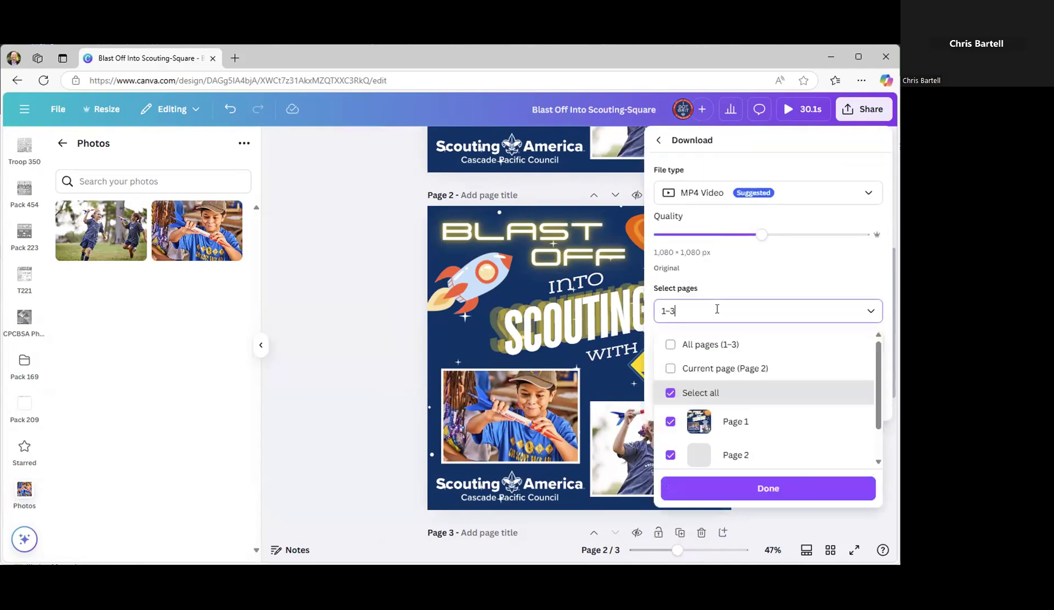
left_click(686, 344)
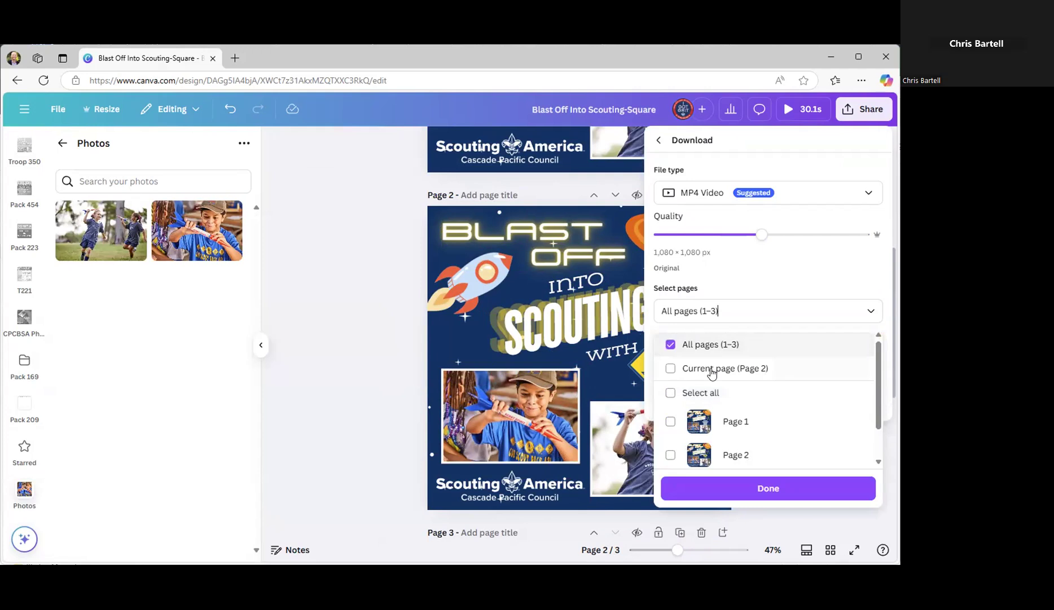
left_click(735, 454)
left_click(811, 490)
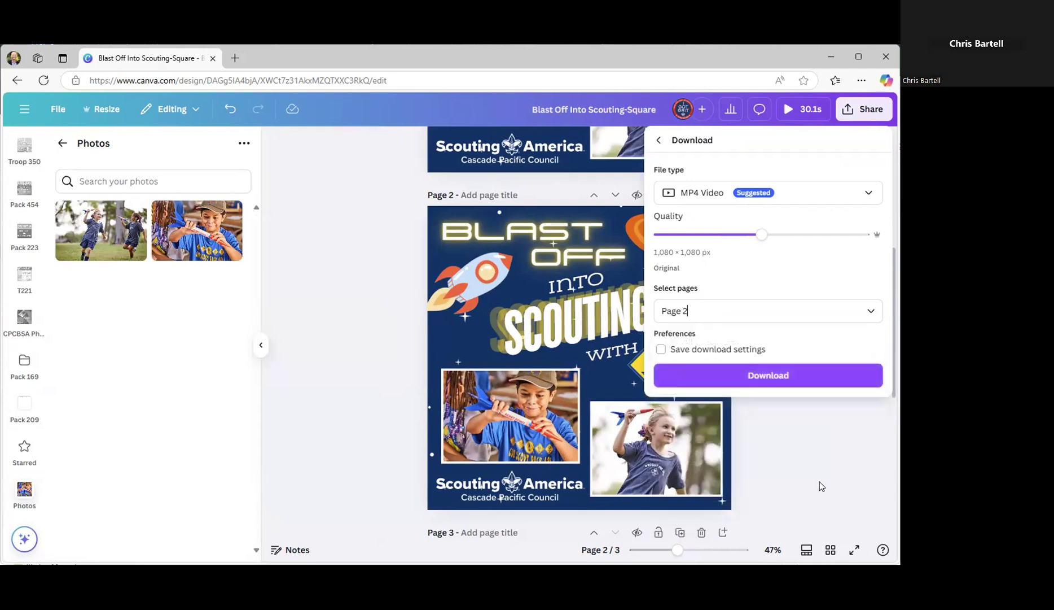
Set the download file type to PNG and close the download options without downloading
left_click(822, 197)
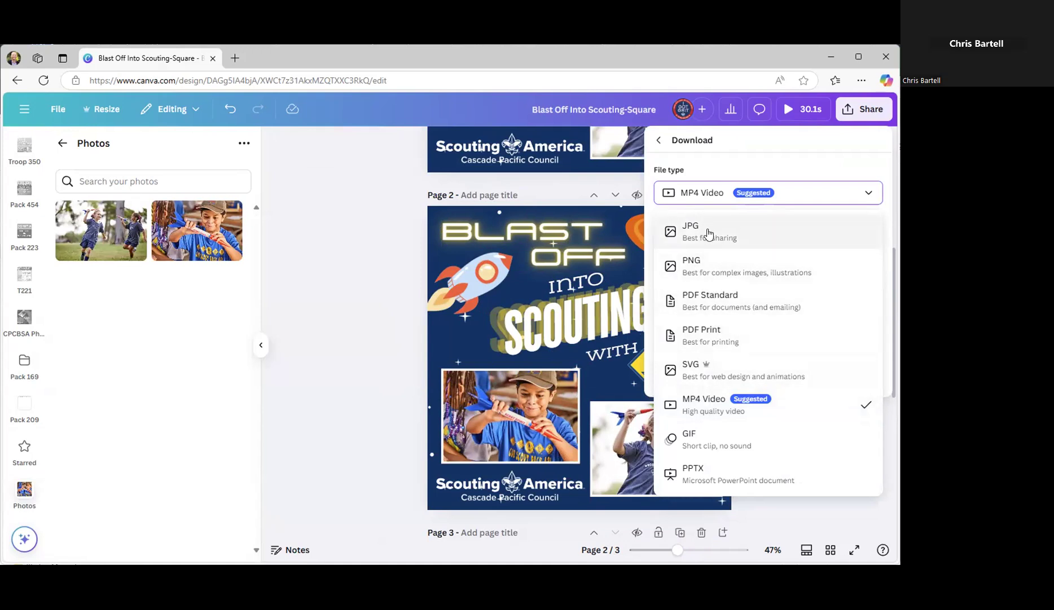
left_click(724, 265)
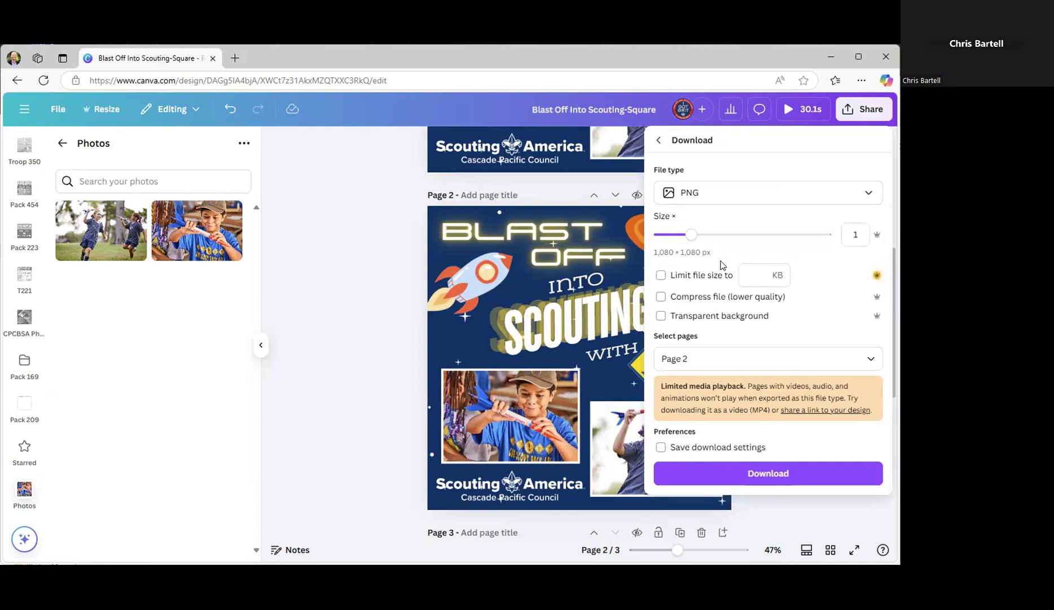
left_click(364, 360)
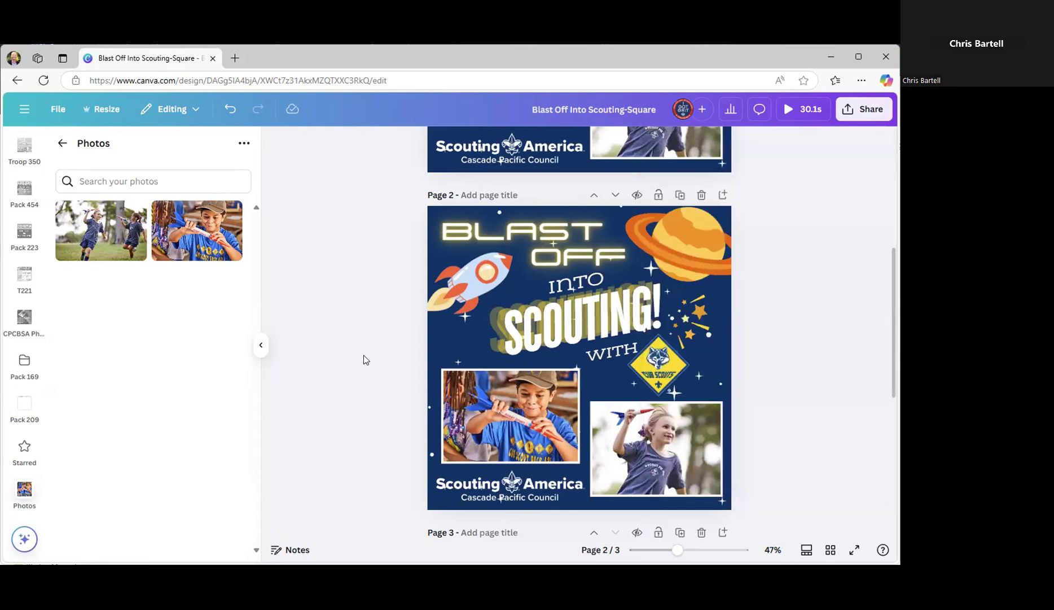
Return to the "UNIT NUMBER Open House" folder, open its Flyers folder and show the pages of "Blast Off Into Scouting-Flyer"
scroll(372, 358, "up", 5)
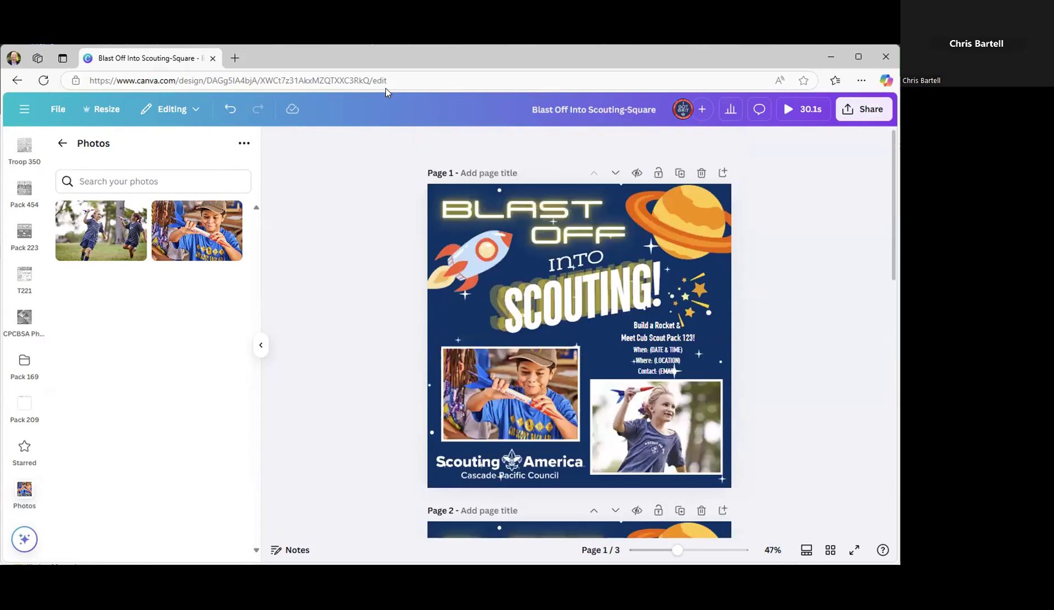
left_click(62, 144)
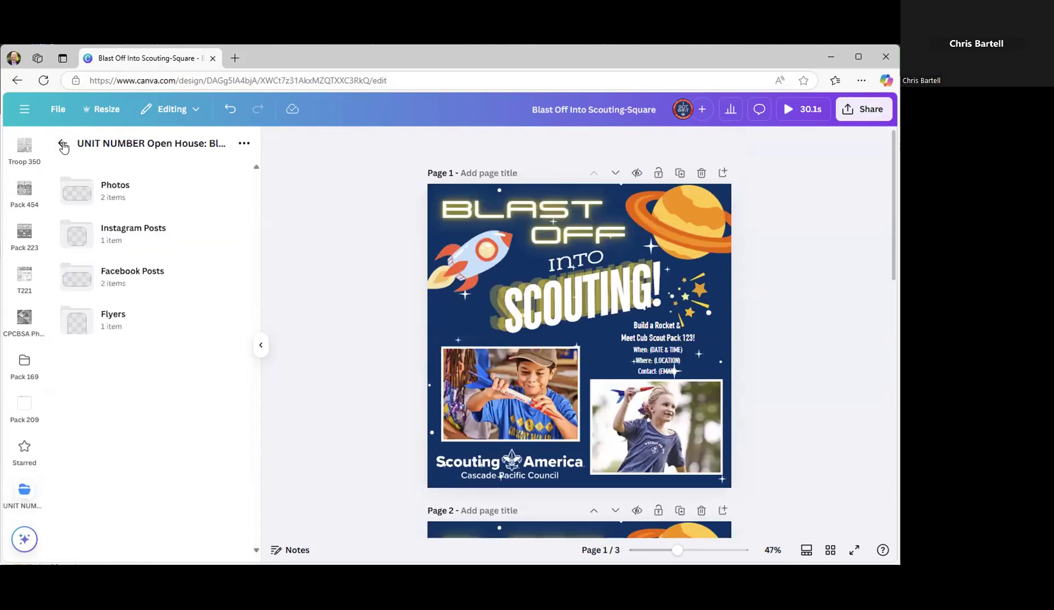
left_click(63, 145)
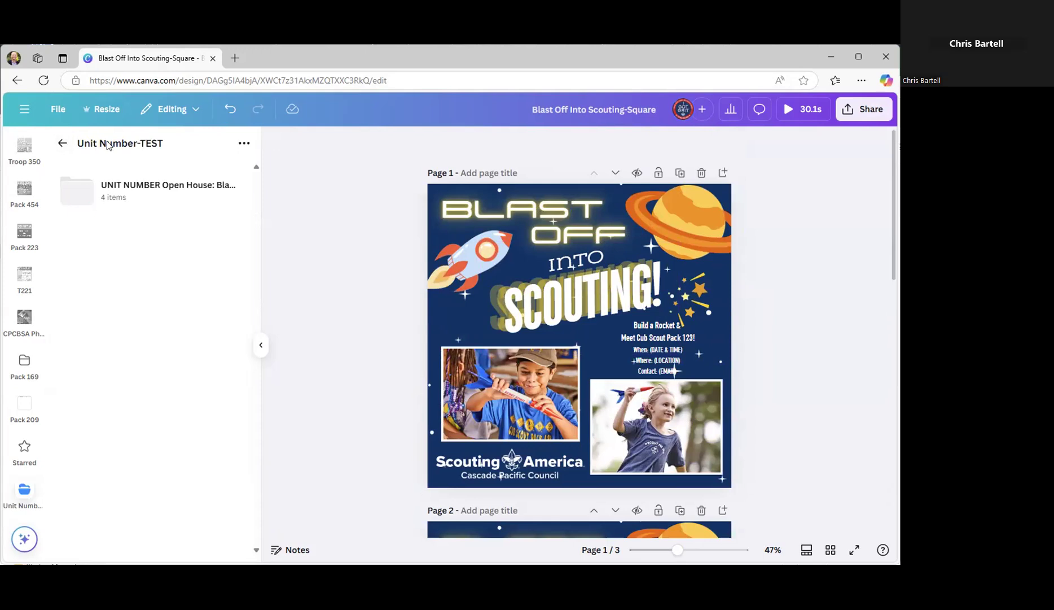
left_click(136, 193)
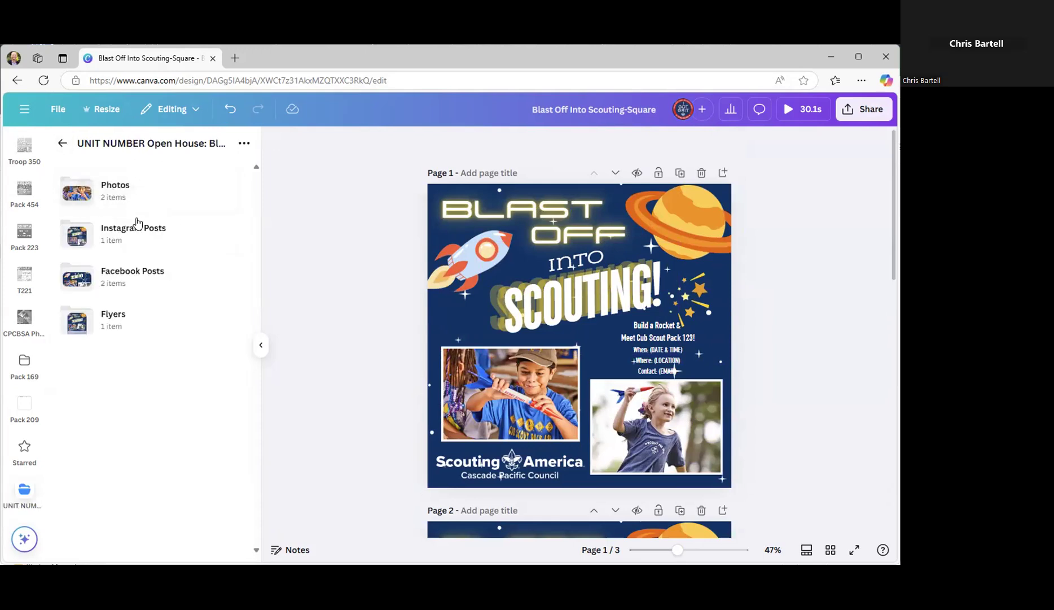
left_click(117, 322)
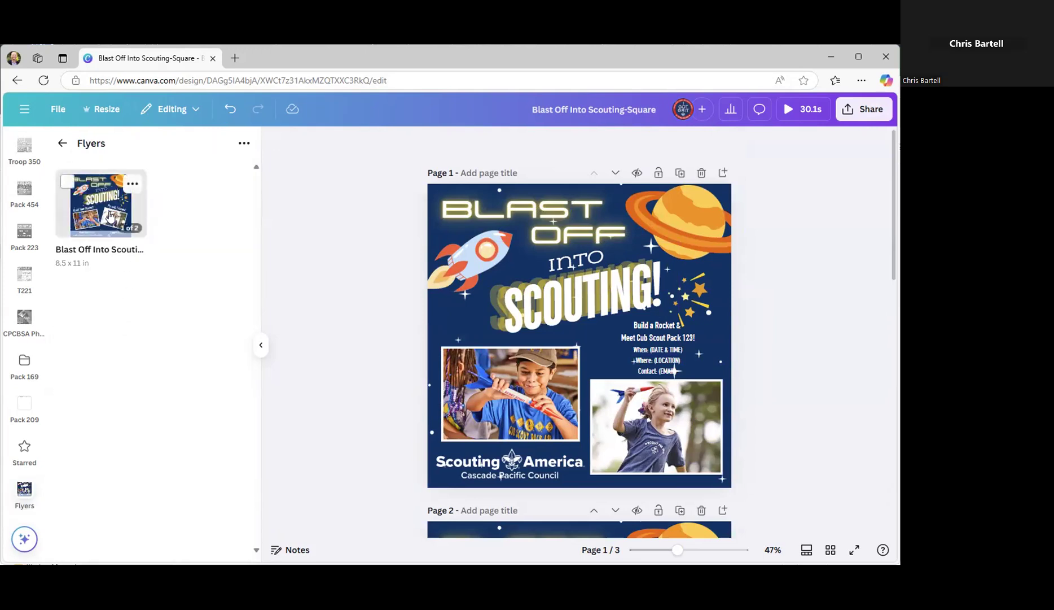
left_click(112, 216)
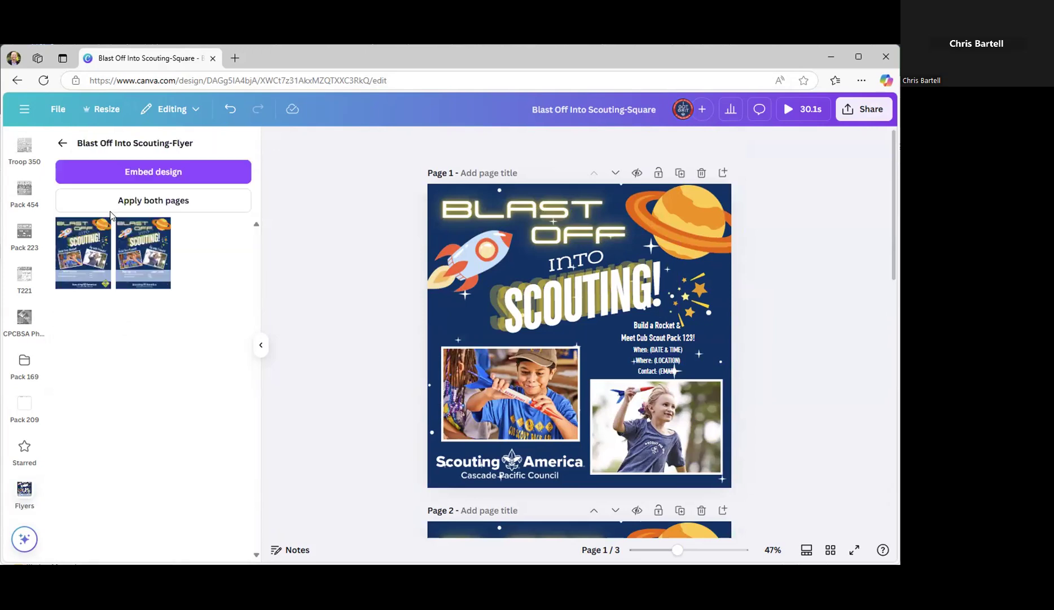
Leave the square design and go to the Projects page through the home page
left_click(61, 142)
left_click(59, 110)
left_click(24, 109)
left_click(24, 109)
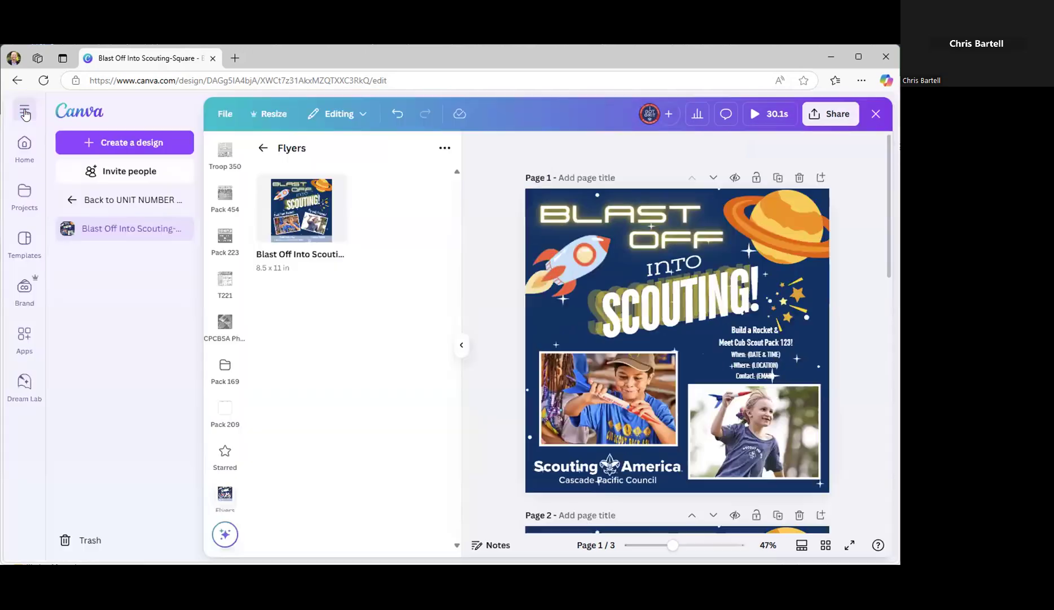
left_click(18, 161)
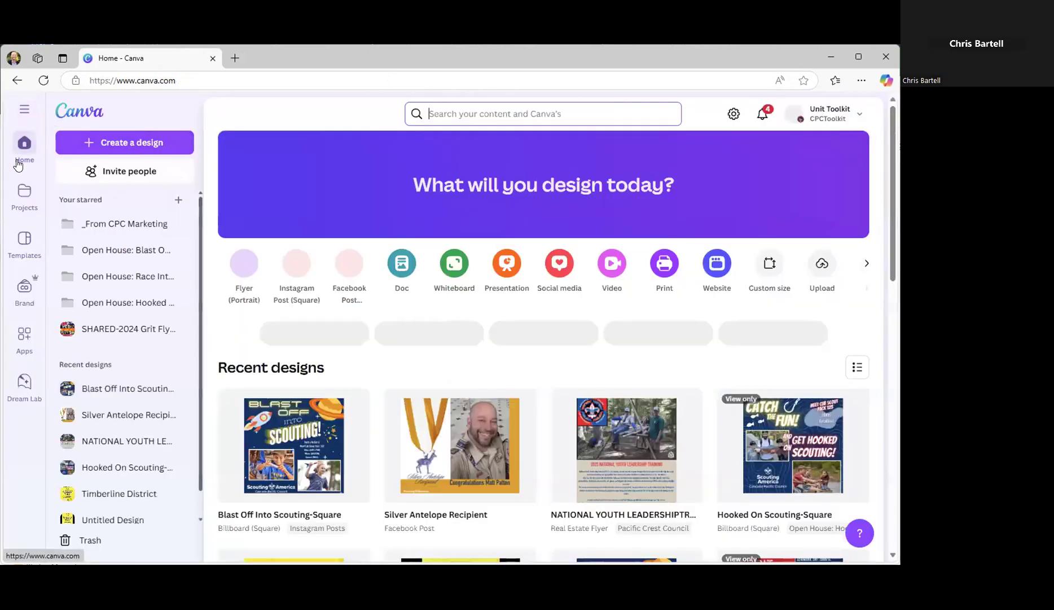
left_click(23, 192)
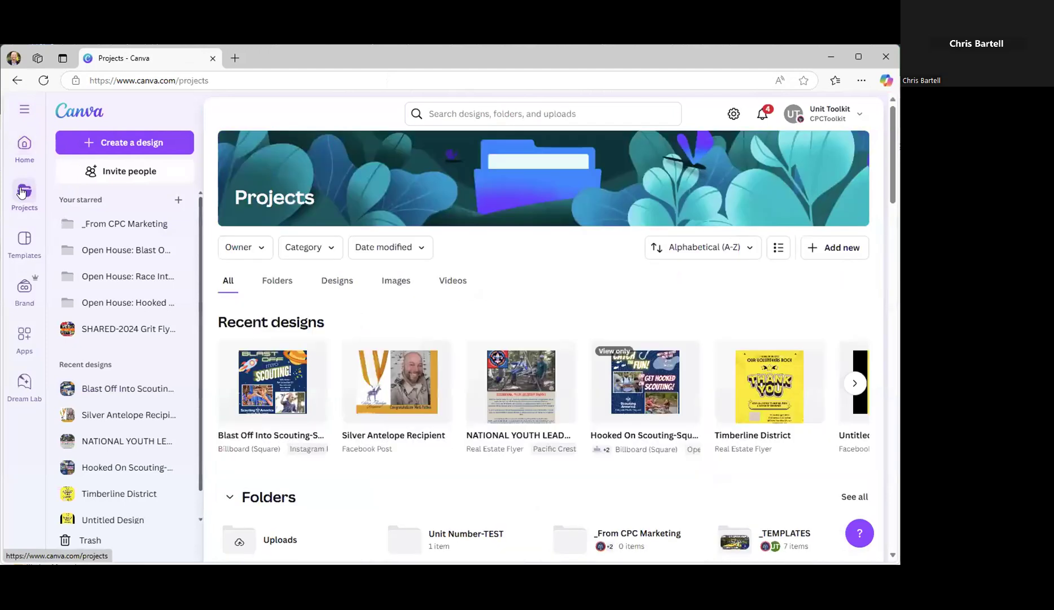
Open "Blast Off Into Scouting-Flyer" from the Flyers folder of the UNIT NUMBER Open House folder inside "Unit Number-TEST"
scroll(495, 397, "down", 3)
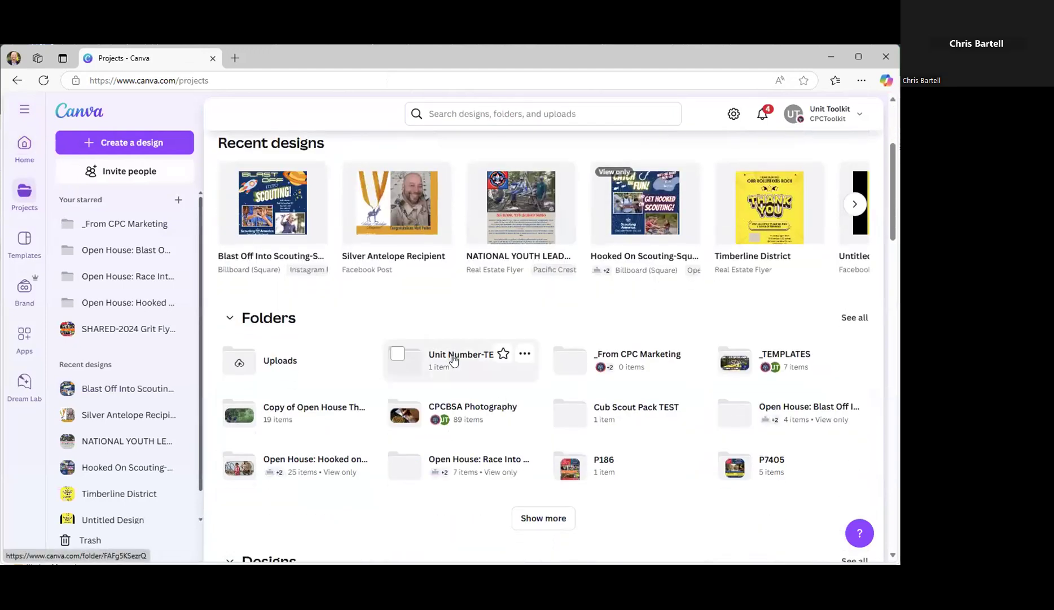
left_click(454, 359)
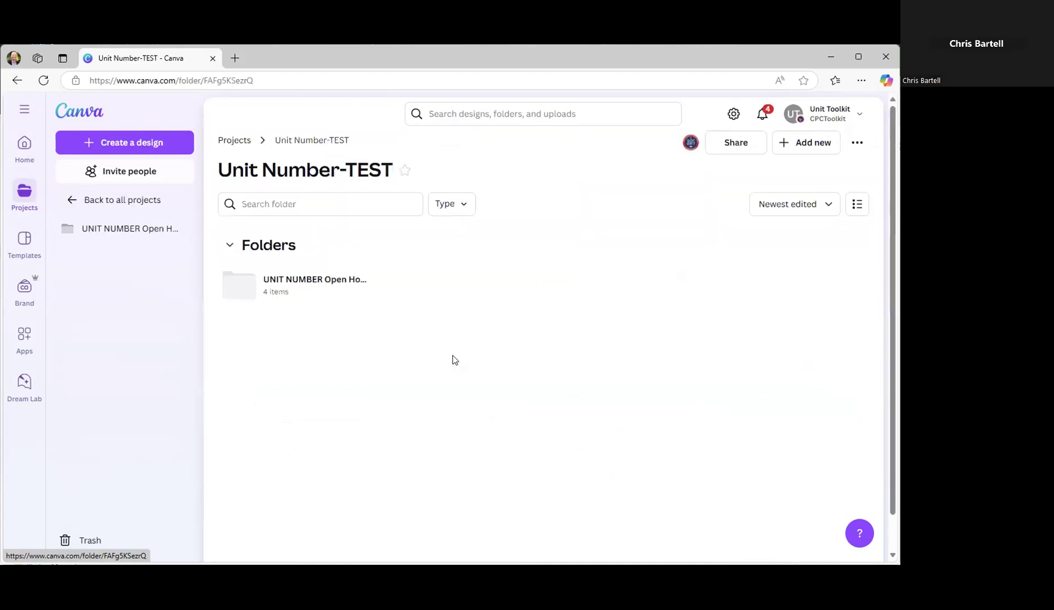
left_click(308, 286)
left_click(771, 285)
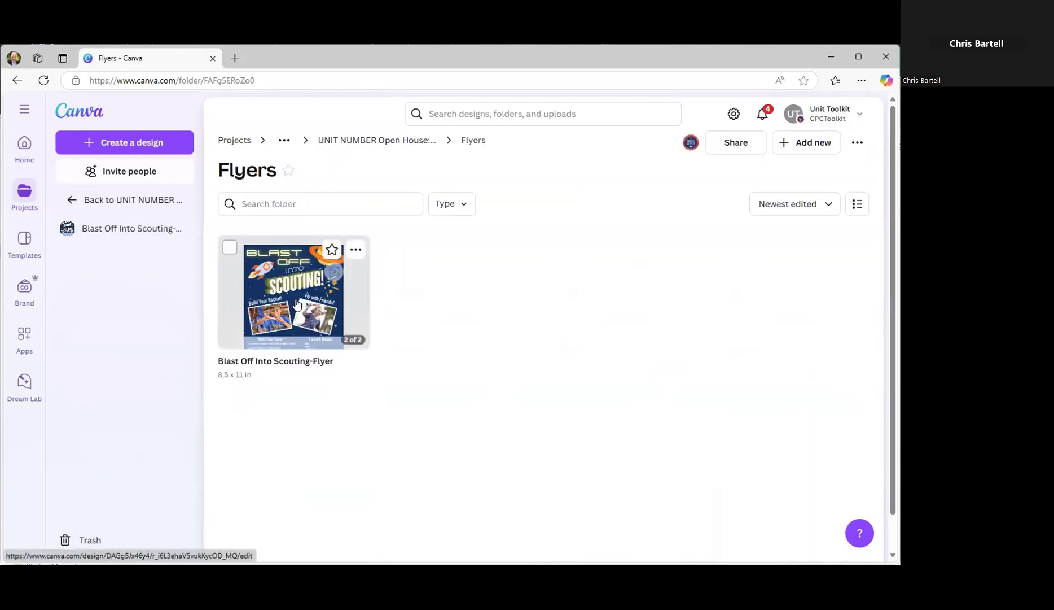
left_click(295, 306)
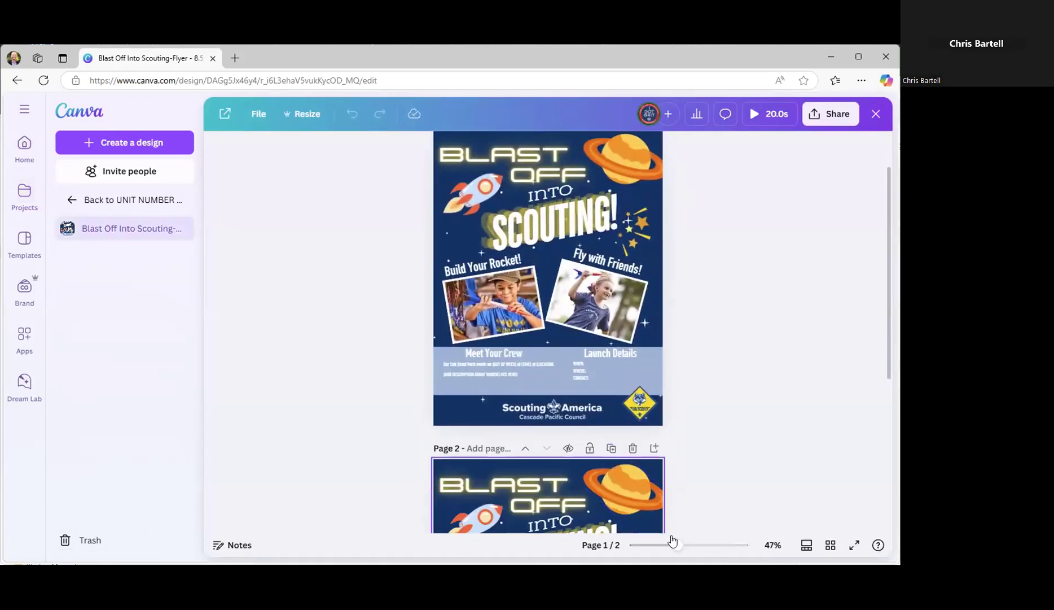
Enlarge page 1 of the flyer, select the description text under "Meet Your Crew", examine the page and deselect without editing
left_click_drag(679, 544, 704, 545)
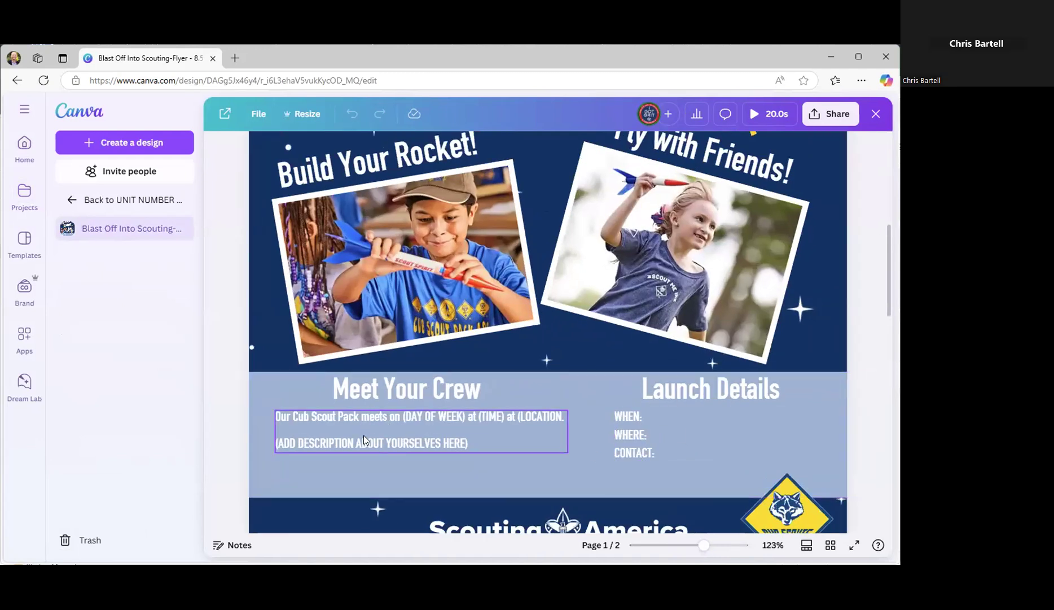
left_click(411, 436)
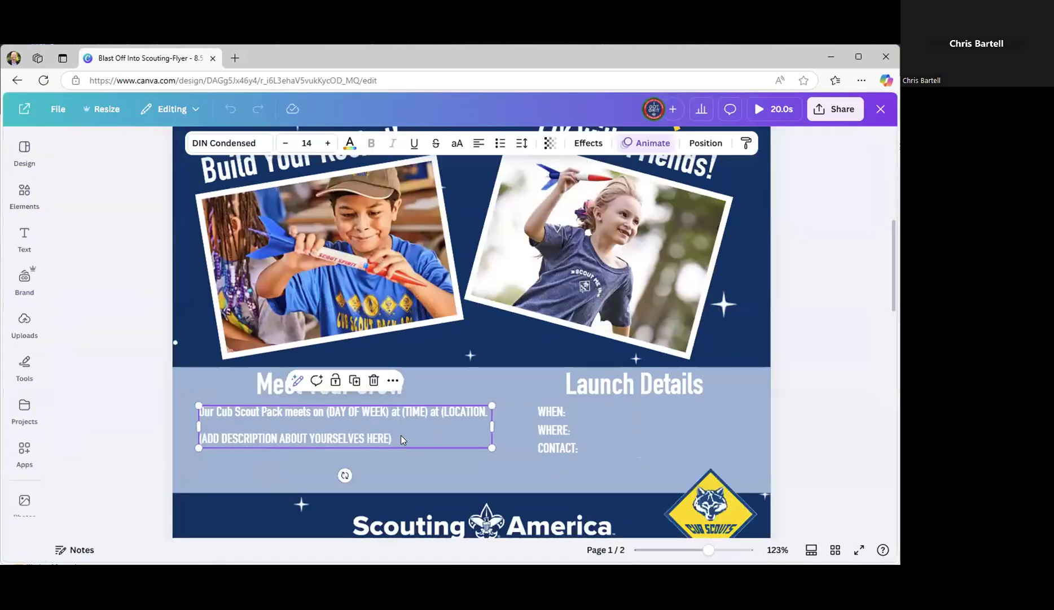
double_click(401, 436)
scroll(812, 418, "up", 5)
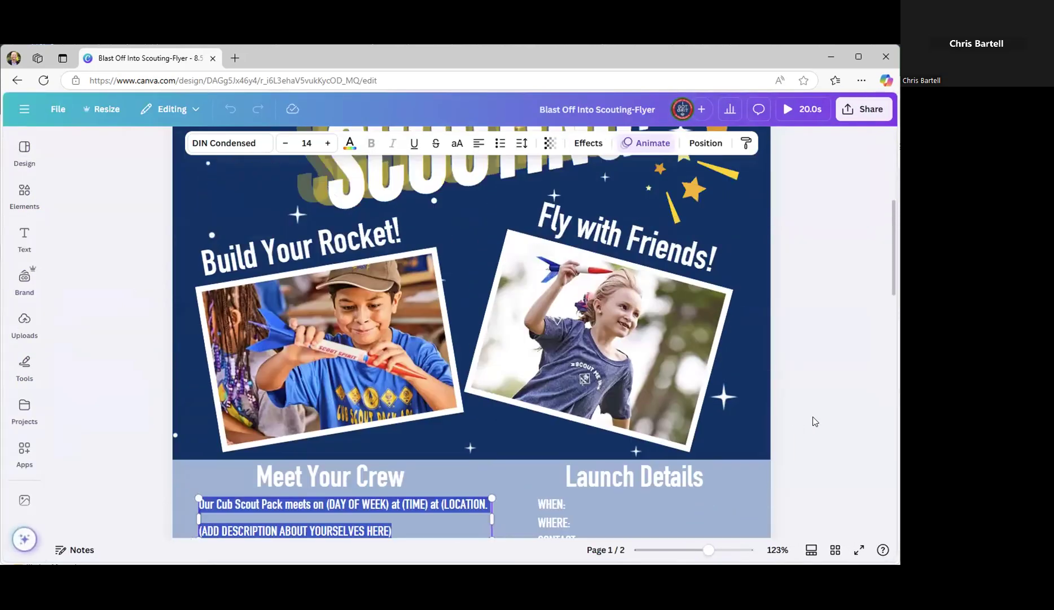
scroll(812, 417, "down", 1)
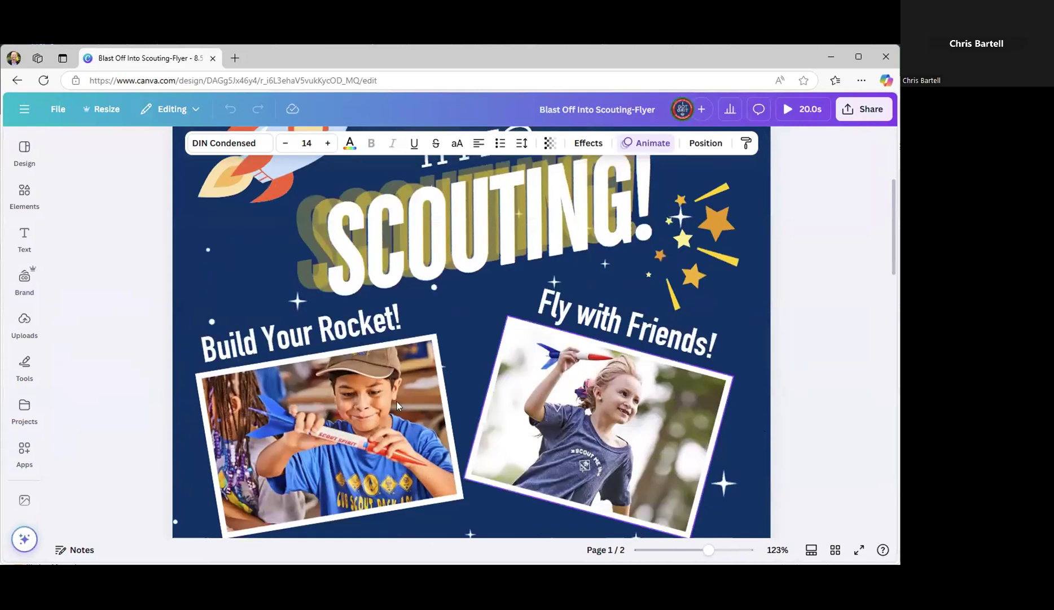
scroll(652, 418, "up", 3)
left_click(841, 249)
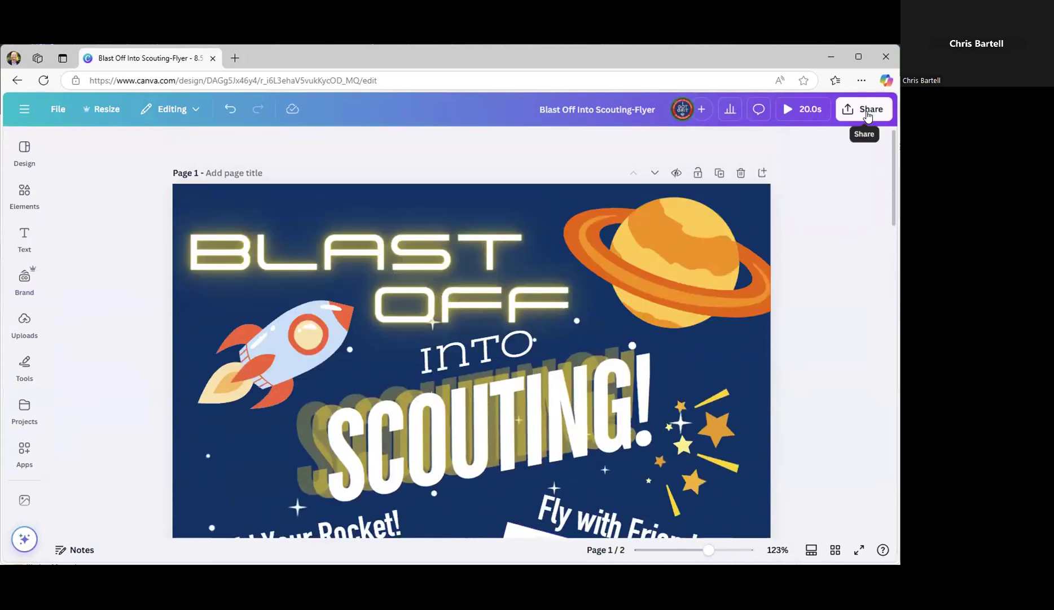
Open the flyer's download options and set the file type to PDF Print
left_click(868, 115)
left_click(682, 355)
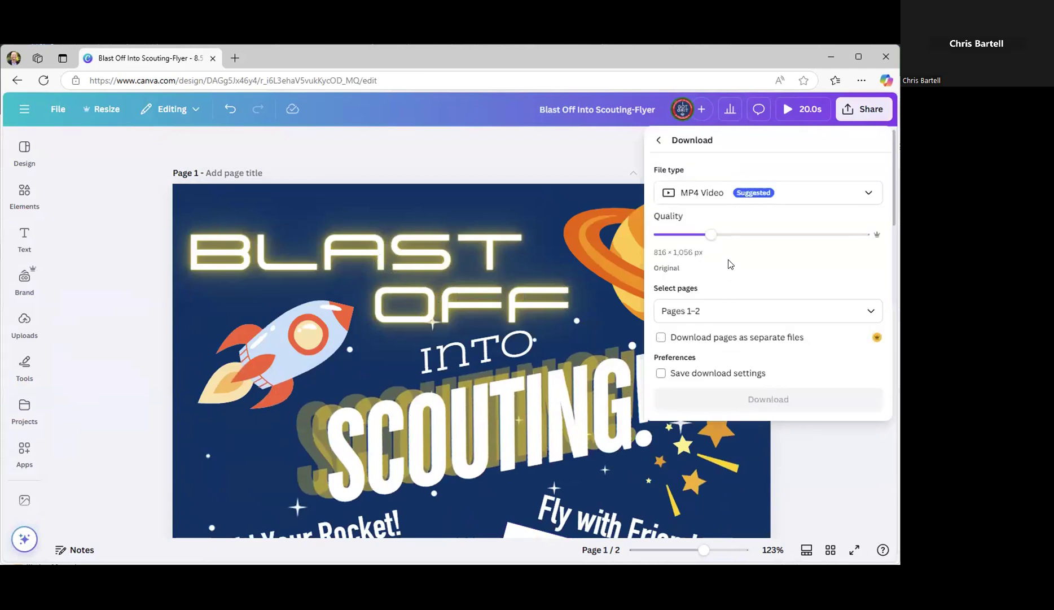
left_click(708, 199)
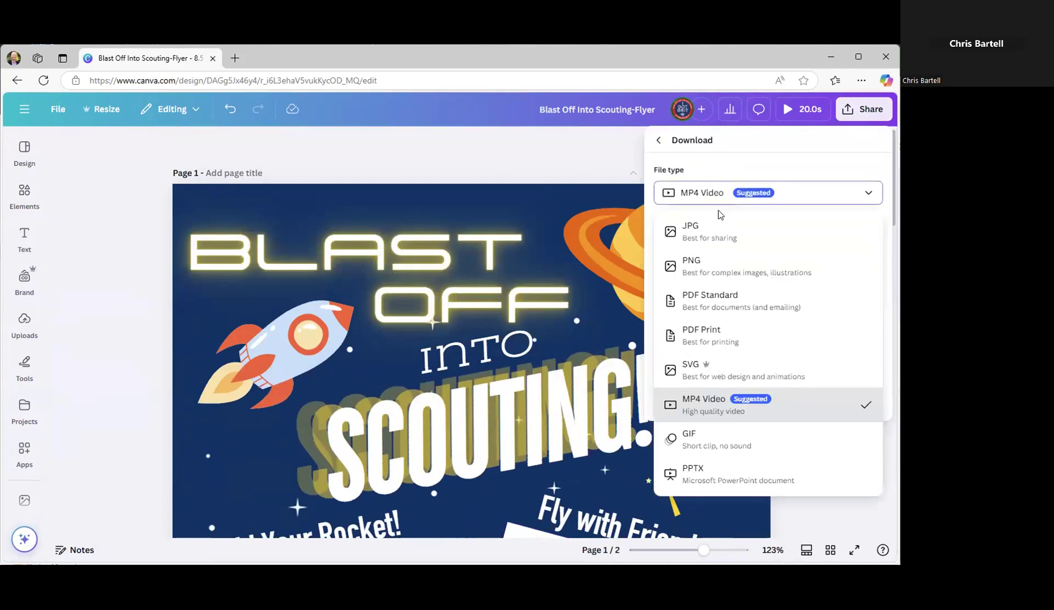
left_click(708, 337)
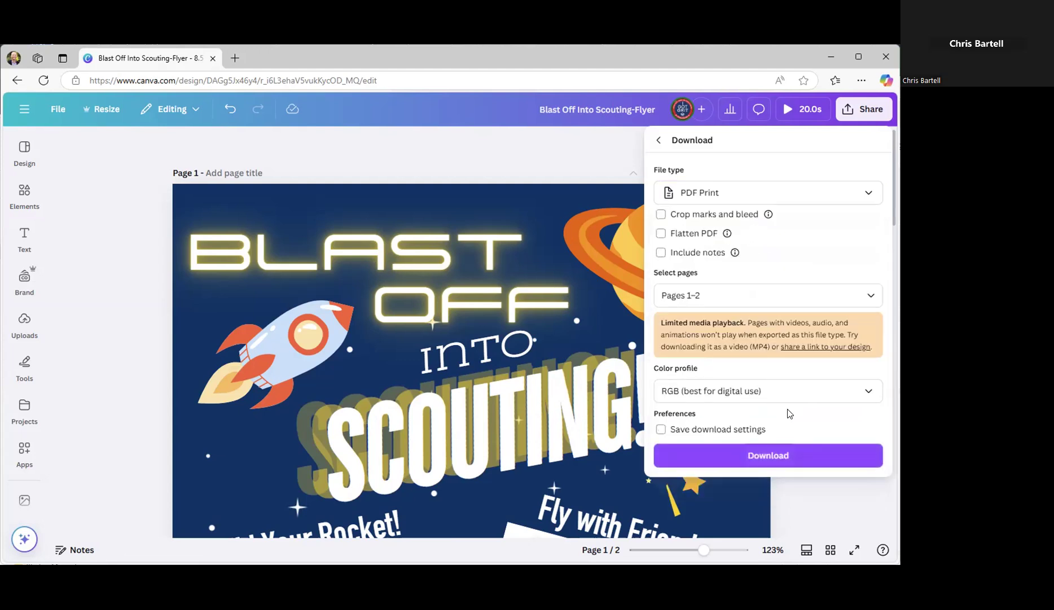
Limit the download to the current page (Page 1) and download the flyer
left_click(725, 293)
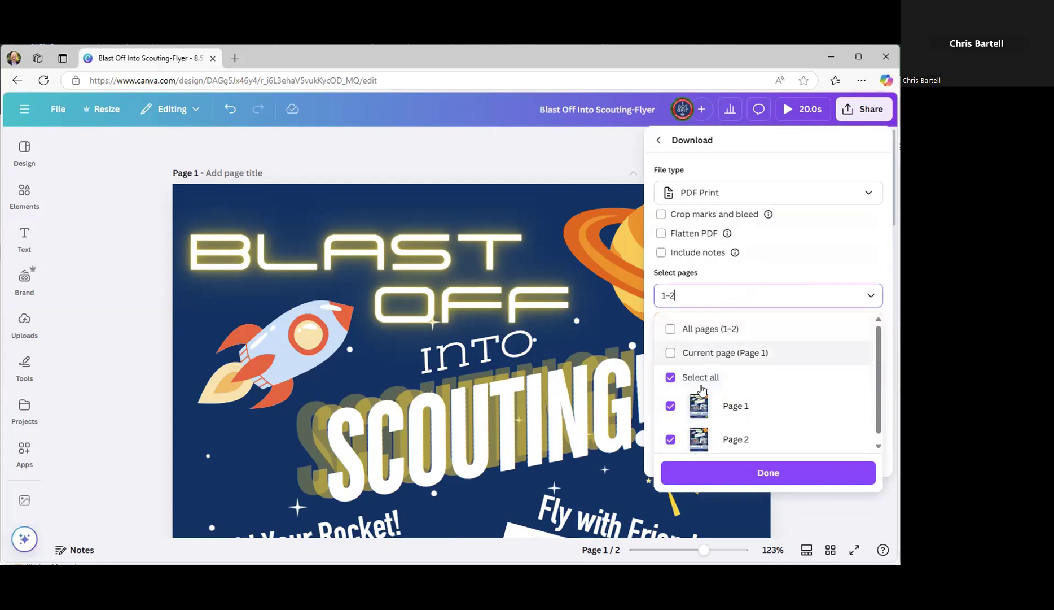
left_click(728, 351)
left_click(779, 472)
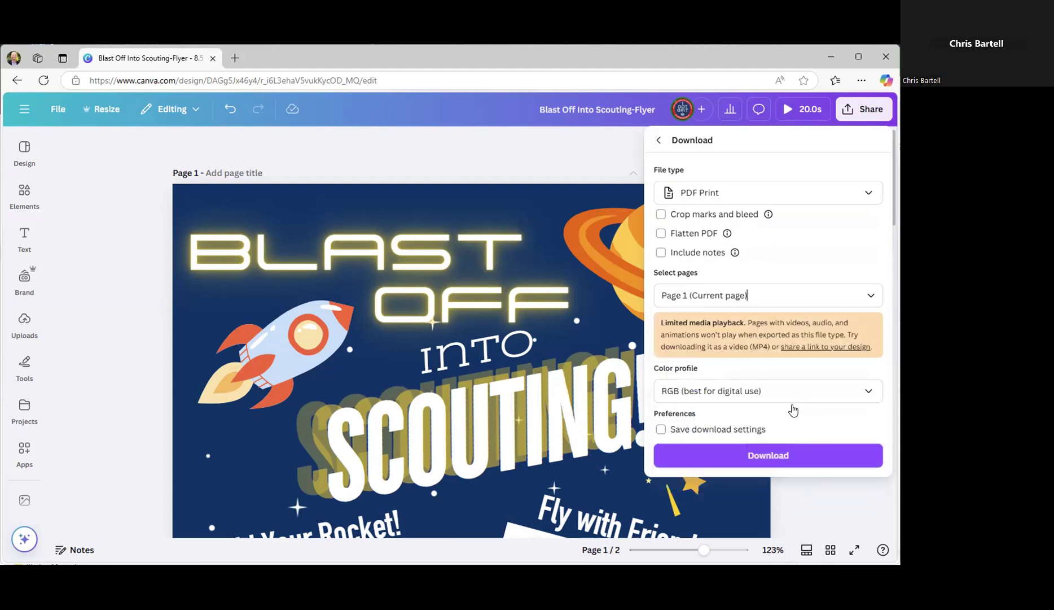
left_click(789, 462)
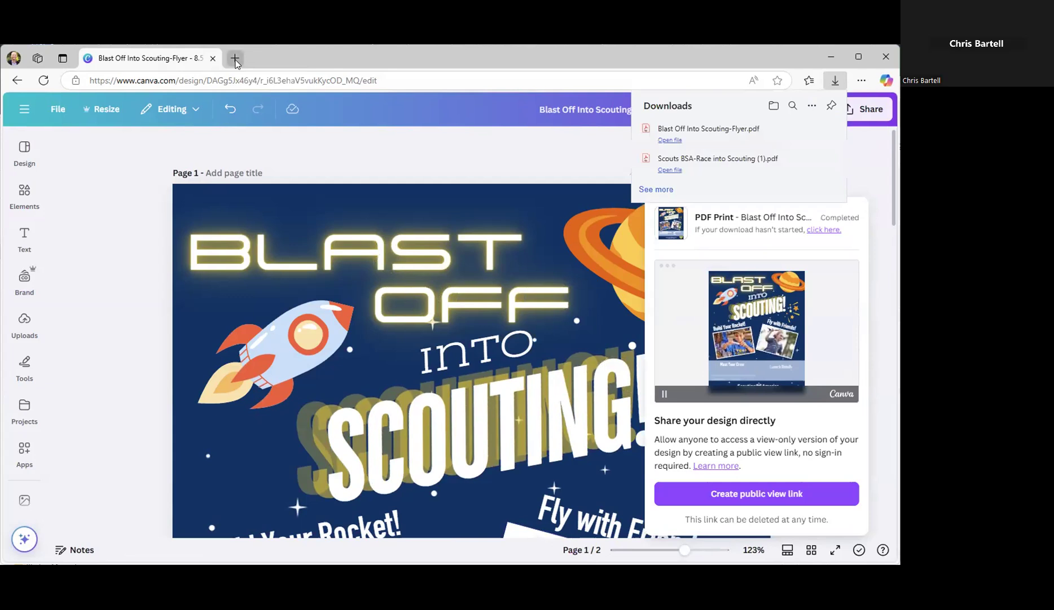
Open the Cascade Pacific Council marketing page at cpcscouting.org/marketing in a new browser tab
left_click(235, 58)
type("cpcscouting.org")
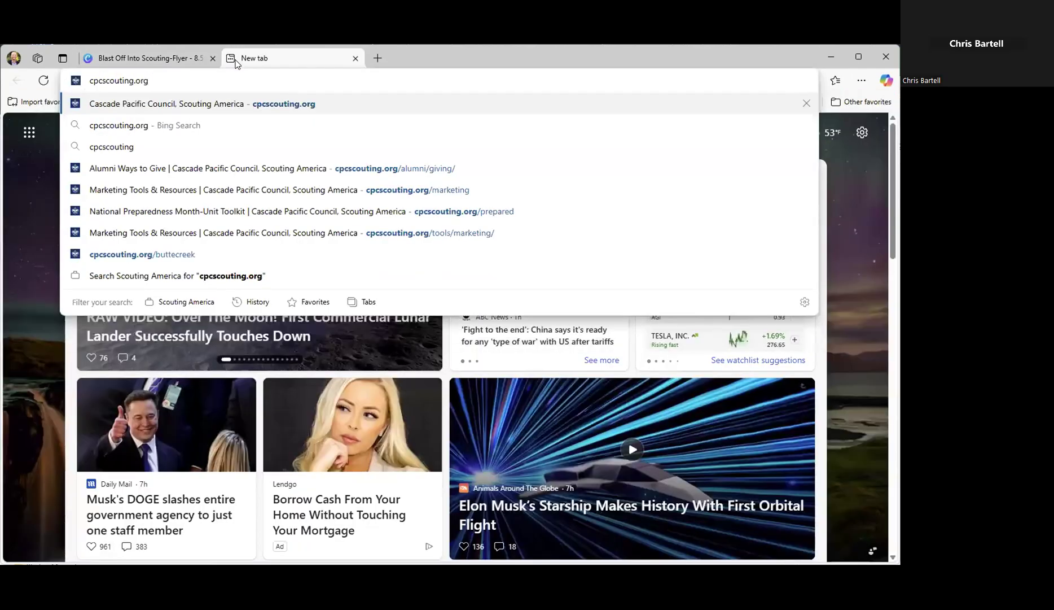
type("/mar")
key("Return")
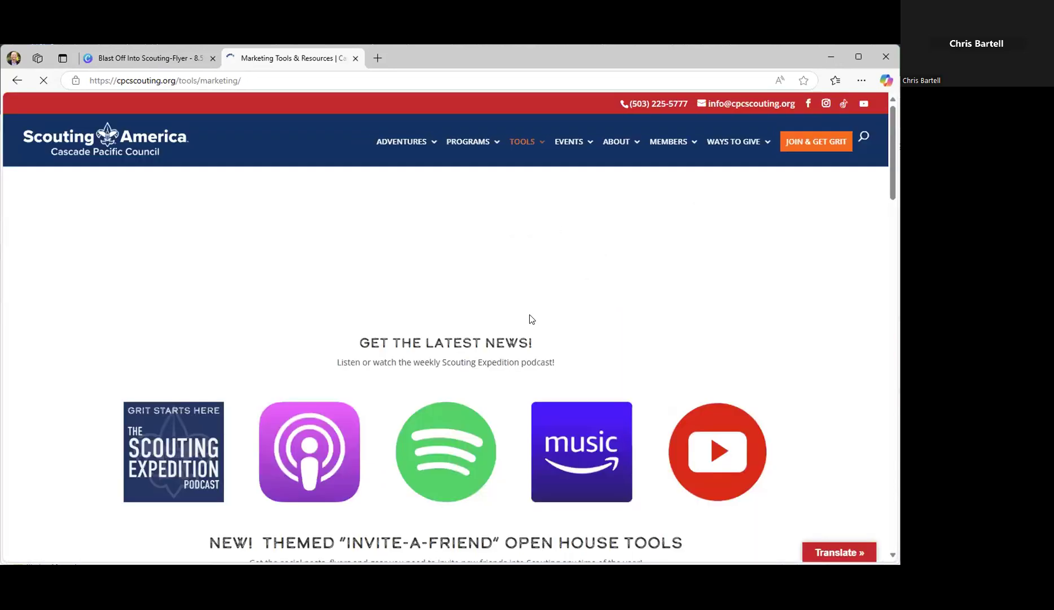
Find "Printing Services from the CPC" on the marketing page and open it
scroll(586, 311, "down", 1)
scroll(586, 313, "down", 3)
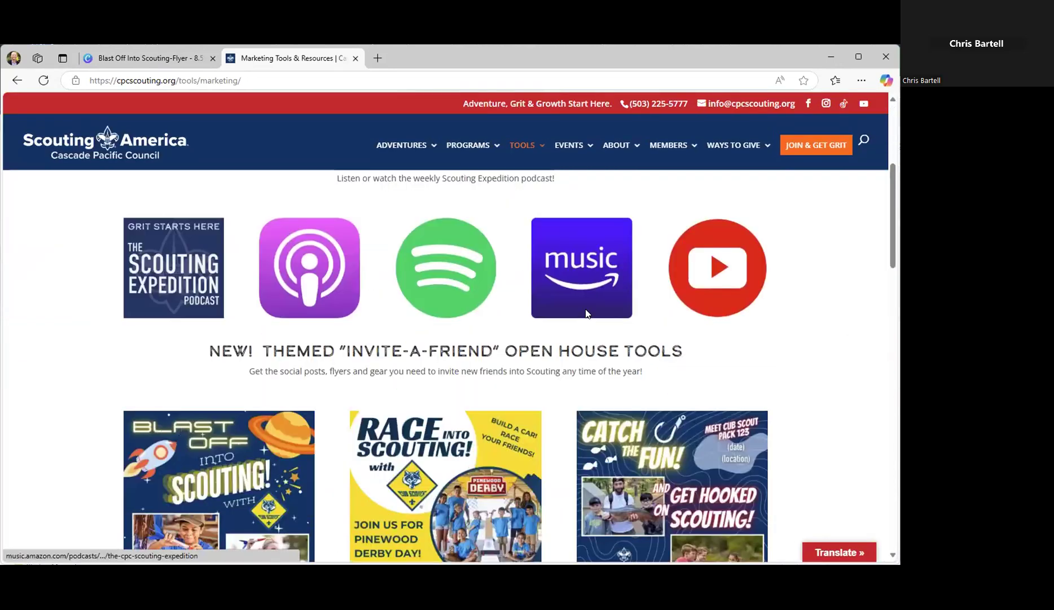
scroll(587, 314, "down", 6)
scroll(587, 314, "down", 1)
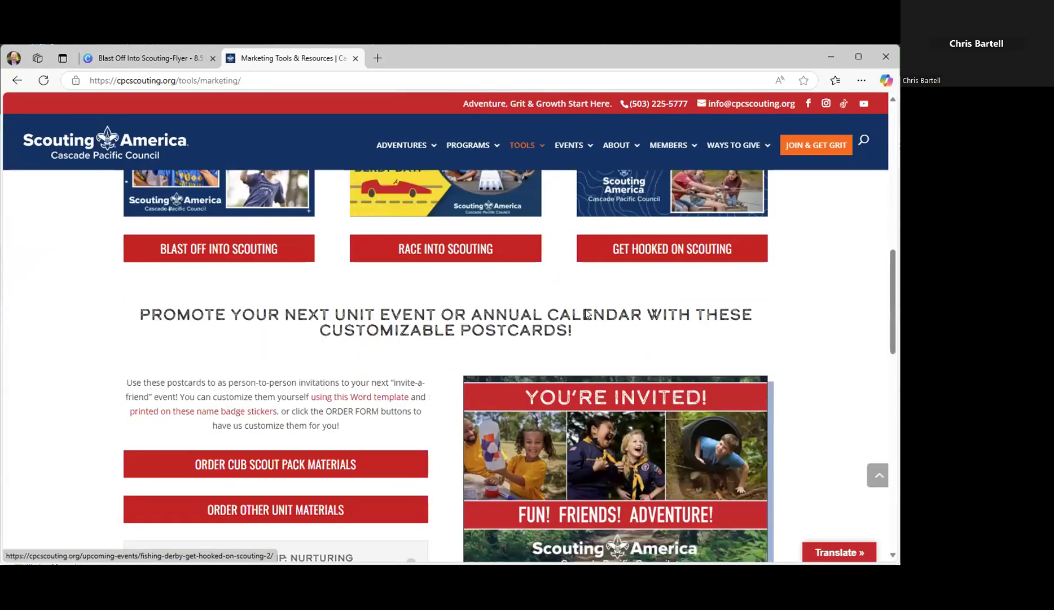
scroll(587, 315, "down", 5)
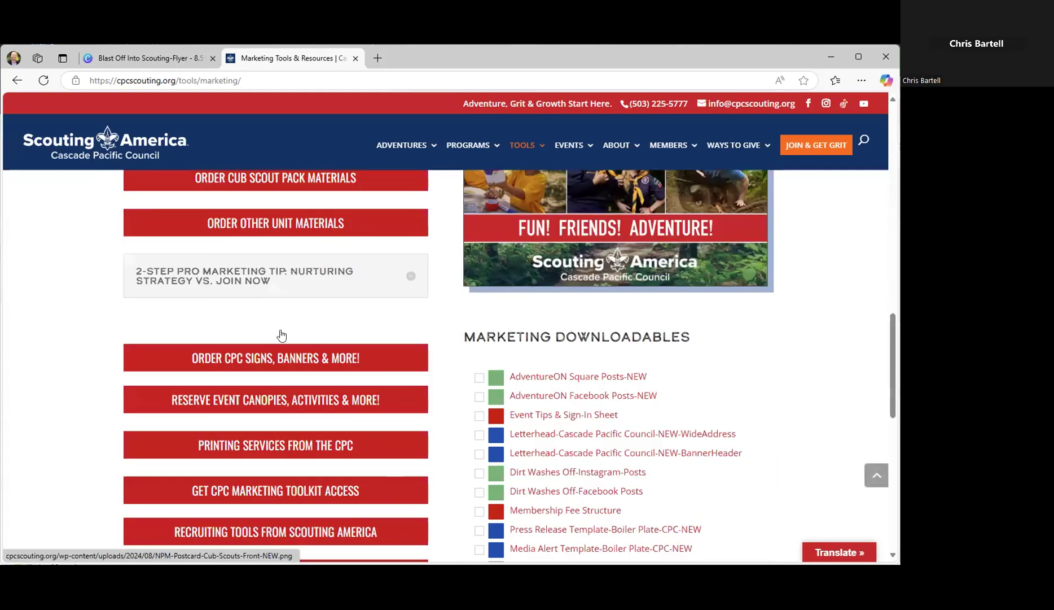
scroll(285, 328, "down", 2)
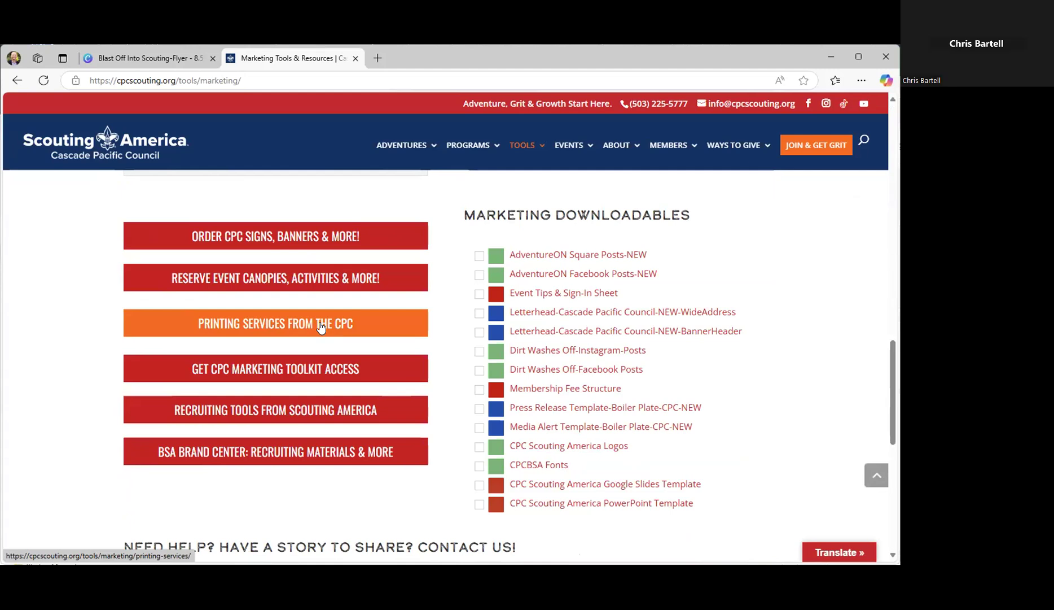
left_click(321, 327)
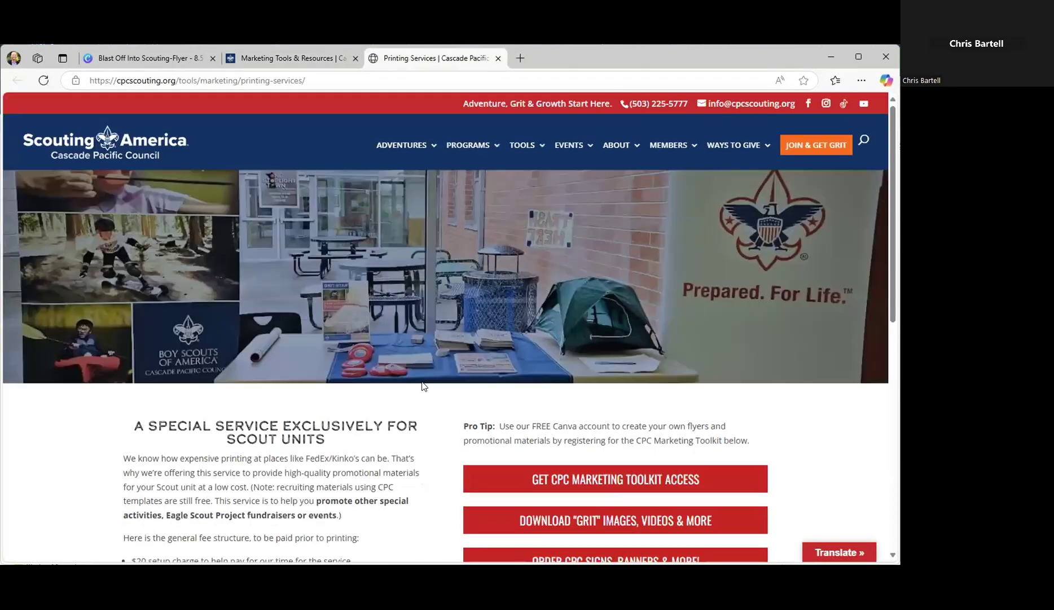
Examine the Printing Services page and highlight its general fee structure for Scout units
scroll(422, 386, "down", 2)
scroll(424, 385, "down", 1)
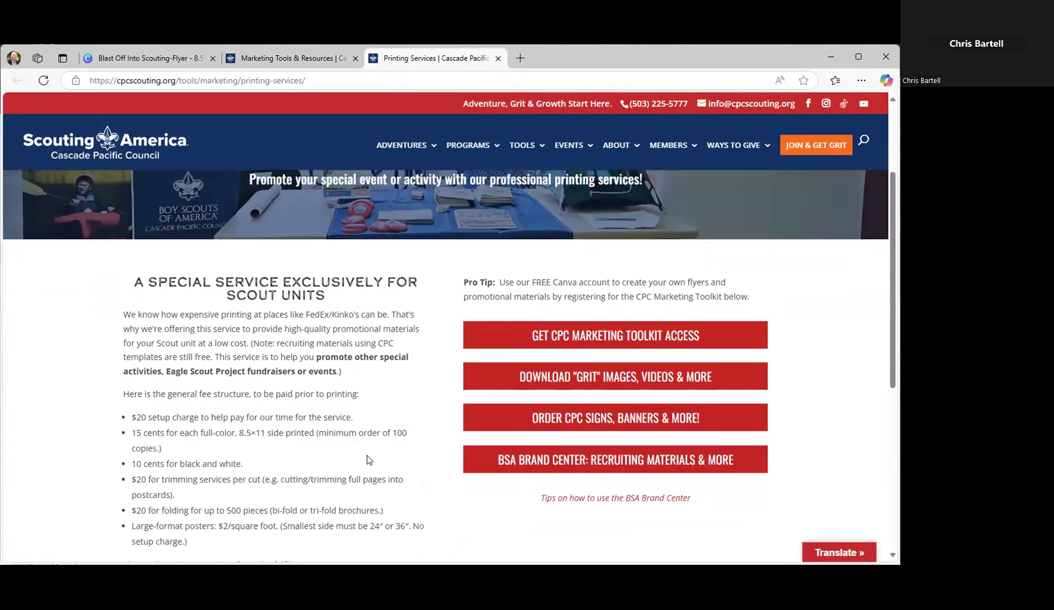
scroll(365, 454, "up", 1)
scroll(366, 455, "down", 2)
left_click_drag(195, 494, 125, 345)
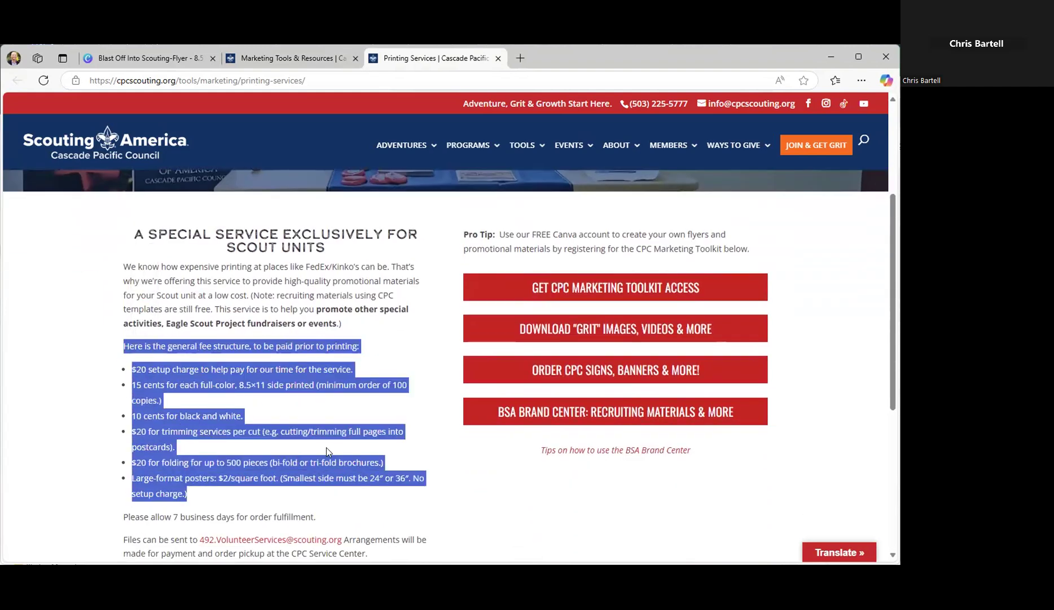
scroll(326, 447, "up", 3)
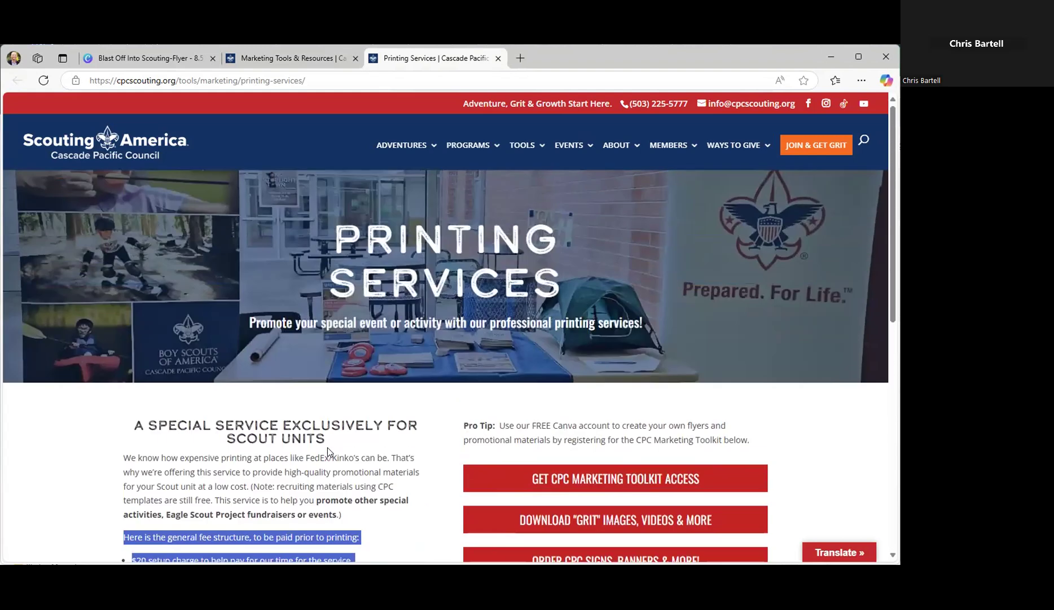
scroll(326, 447, "down", 1)
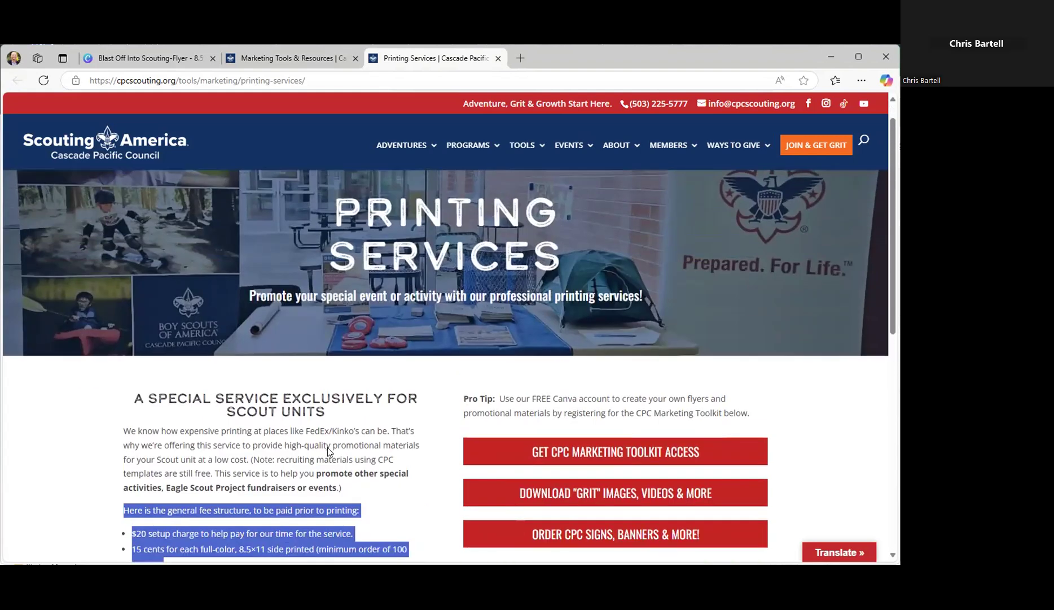
Switch back to the flyer in Canva, dismiss the download summary and browse the elements, brand assets and project folders
left_click(142, 59)
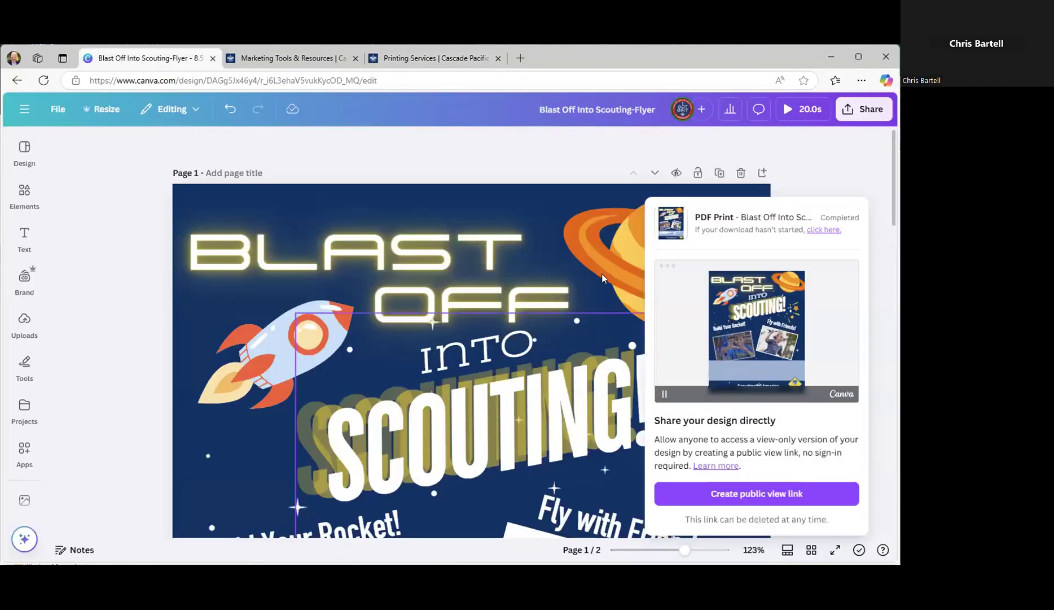
left_click(841, 172)
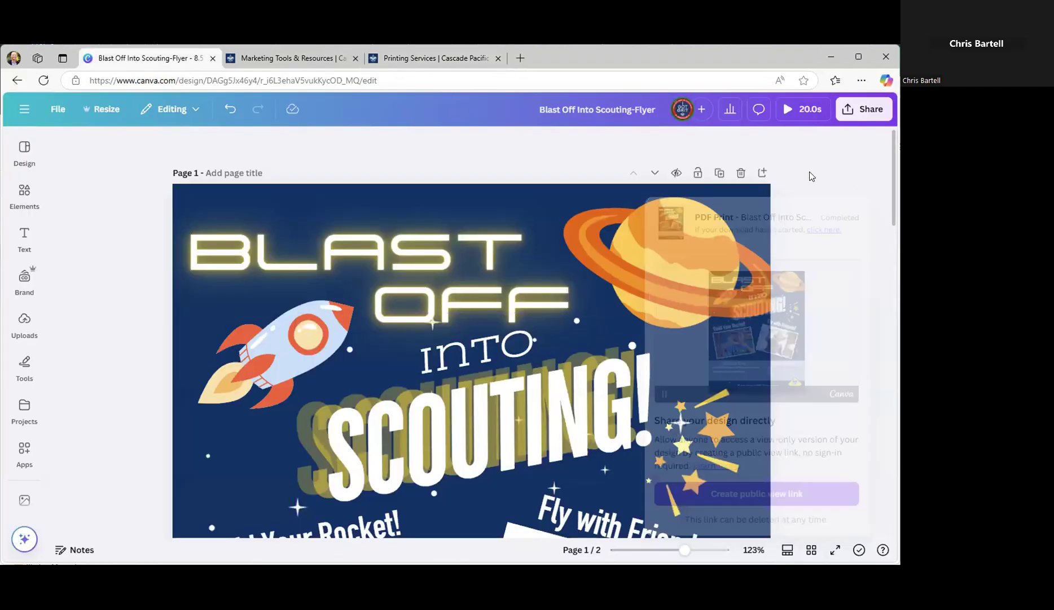
left_click(26, 155)
left_click(12, 196)
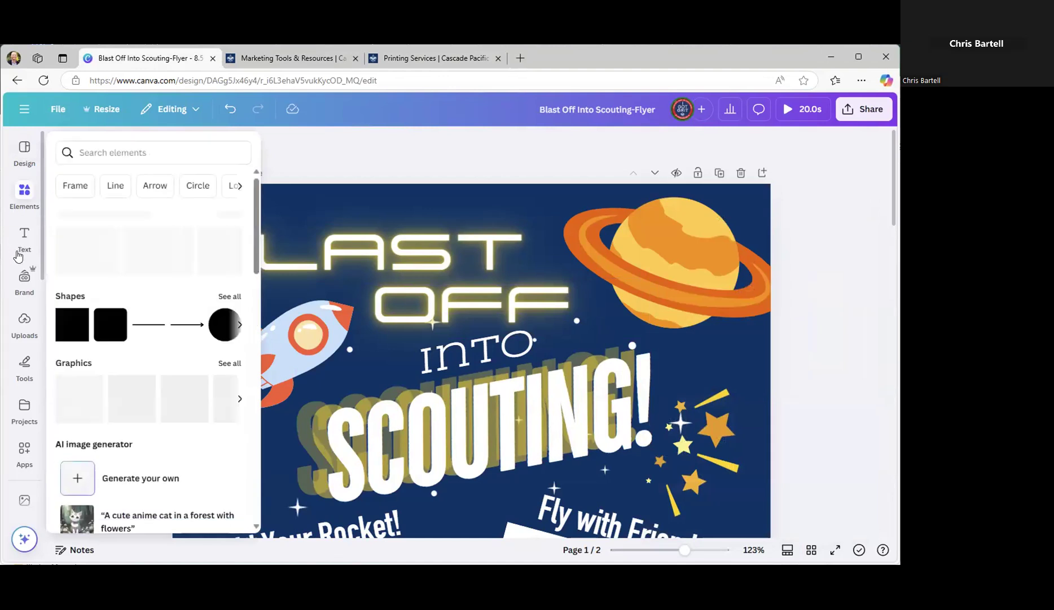
left_click(24, 277)
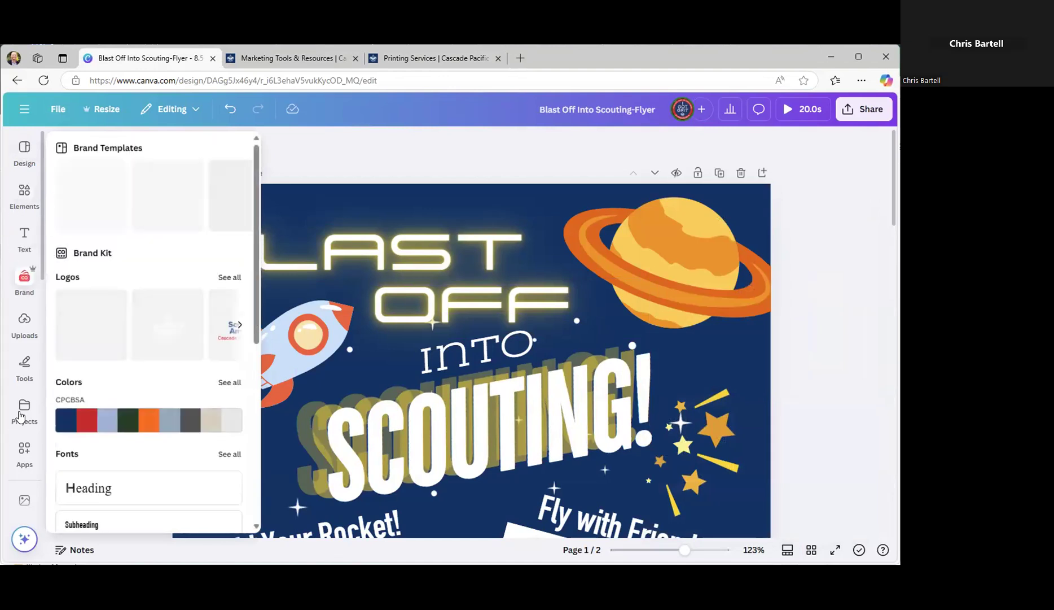
left_click(23, 412)
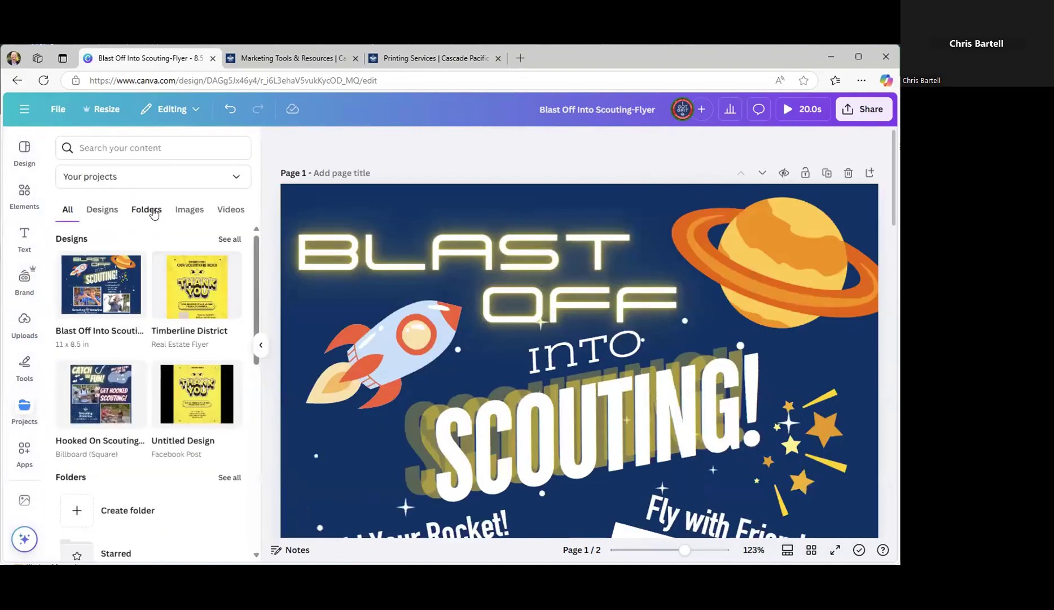
left_click(157, 217)
scroll(191, 363, "down", 1)
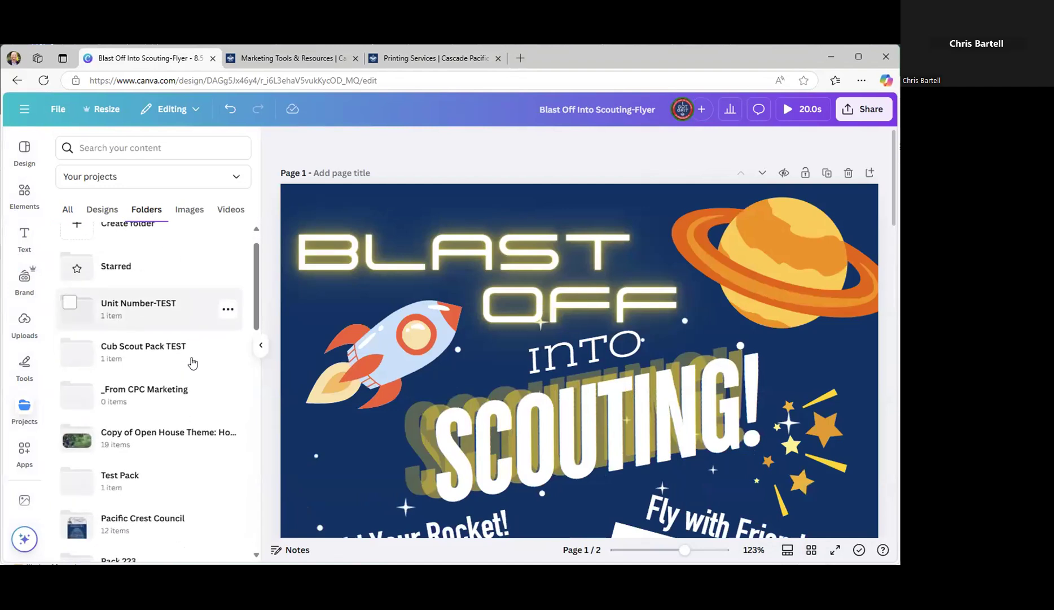
Return to the Canva home page, show the options of the starred "Open House: Race Into Scouting" folder and close them
left_click(25, 110)
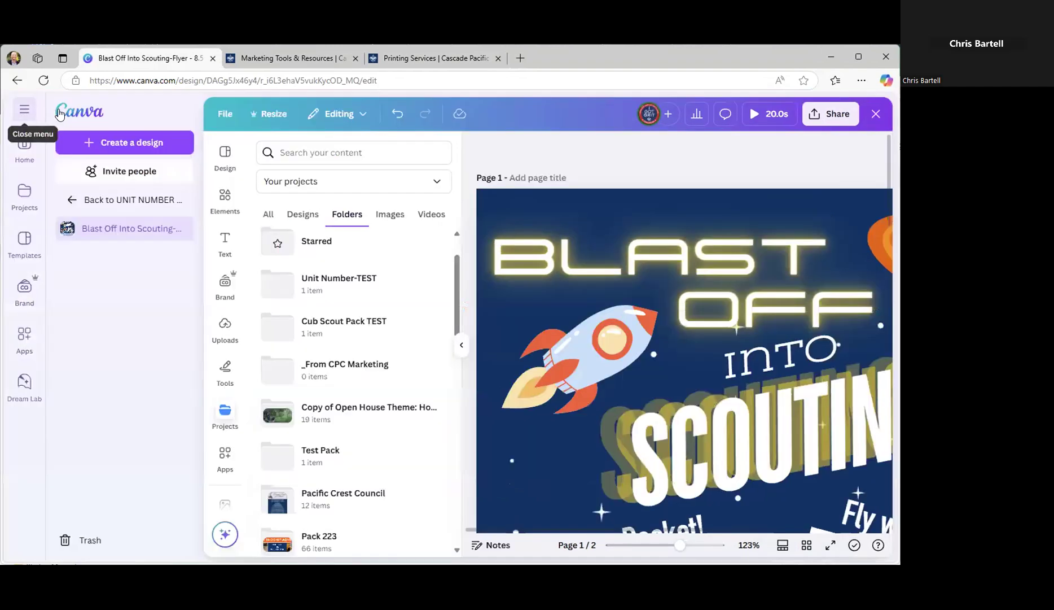
left_click(84, 112)
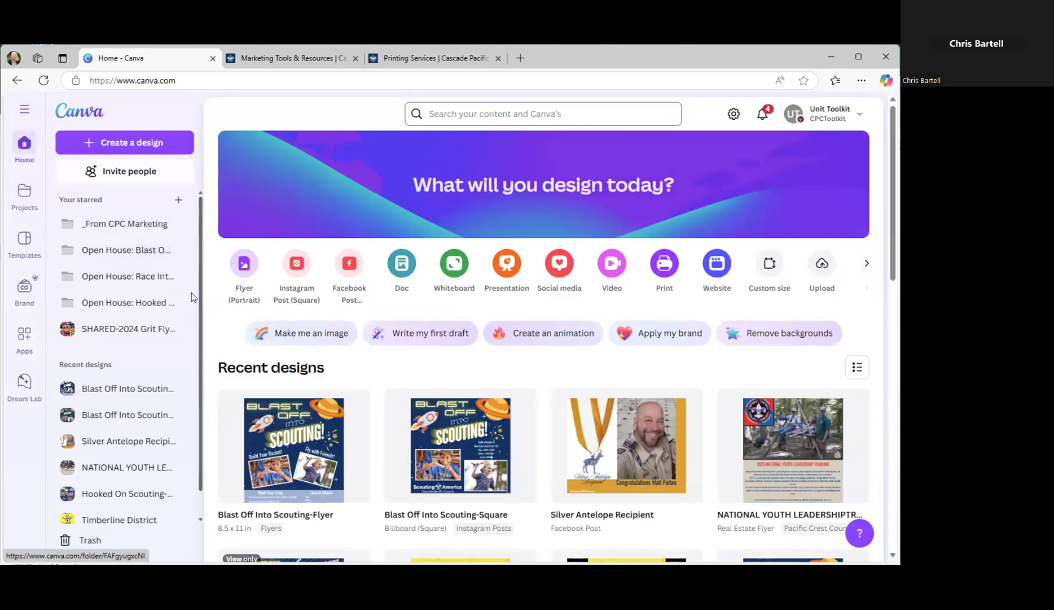
left_click(176, 276)
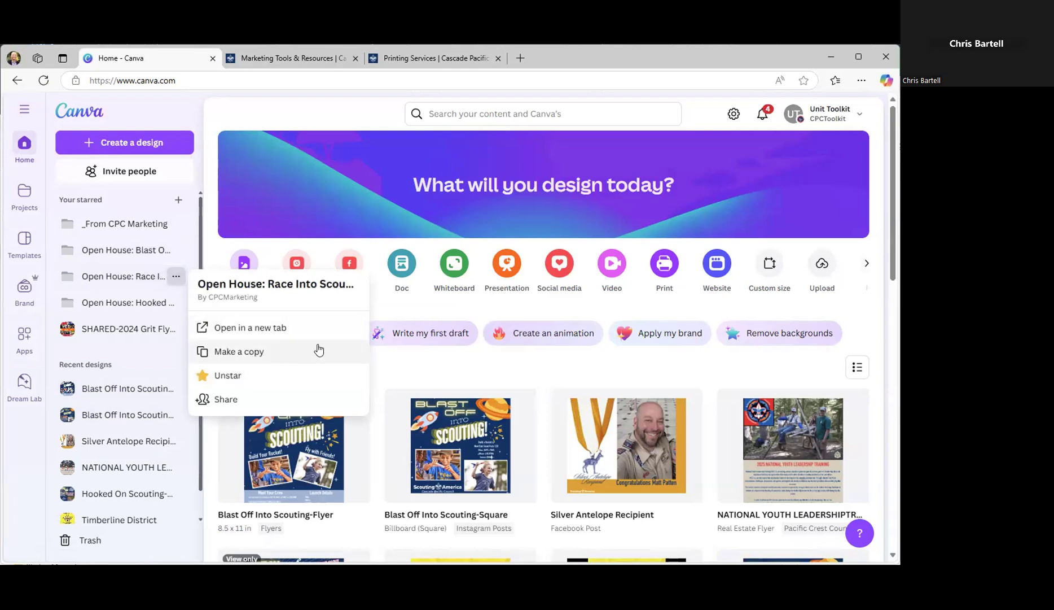
left_click(410, 363)
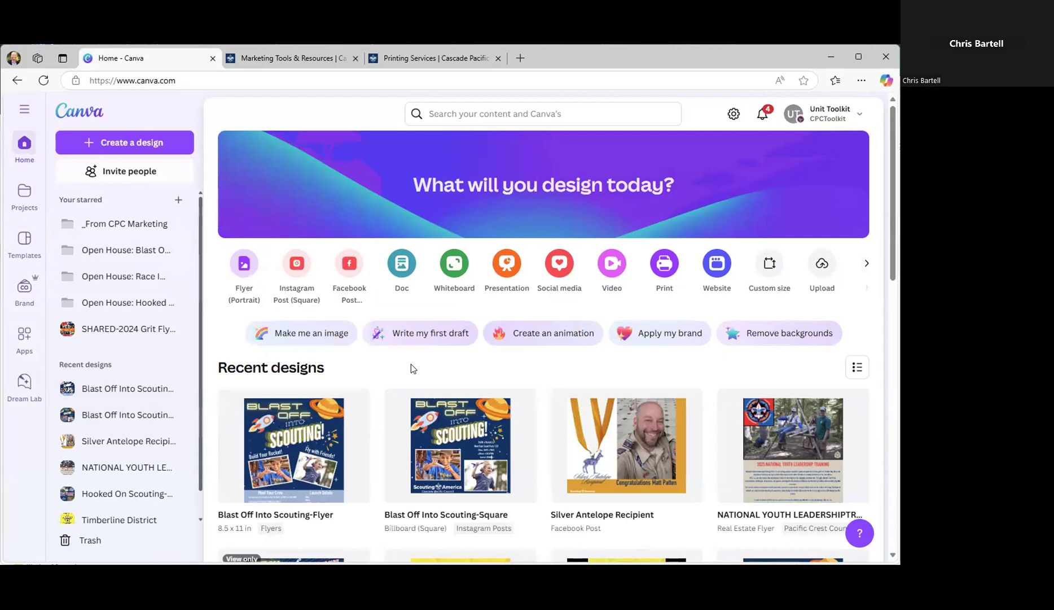